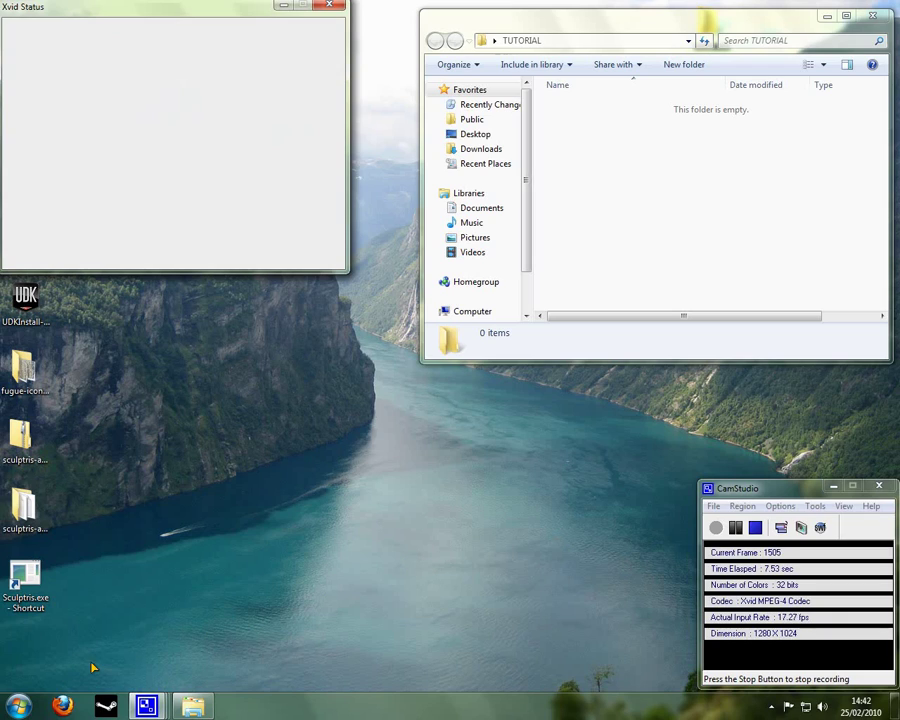
Open Sculptris and show the wireframe on the starting sphere
double_click(25, 576)
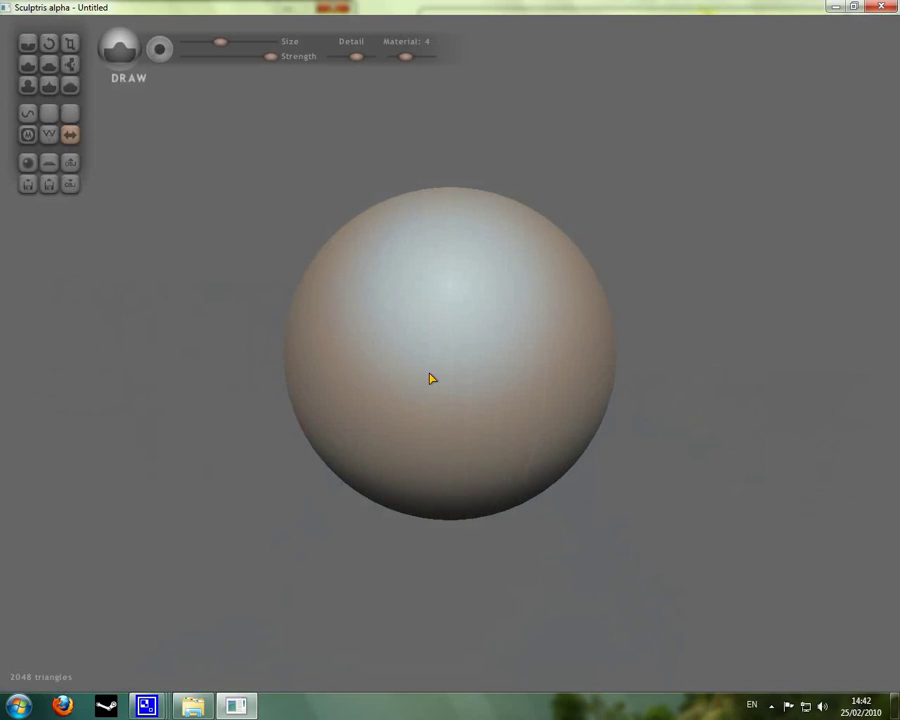
left_click(49, 134)
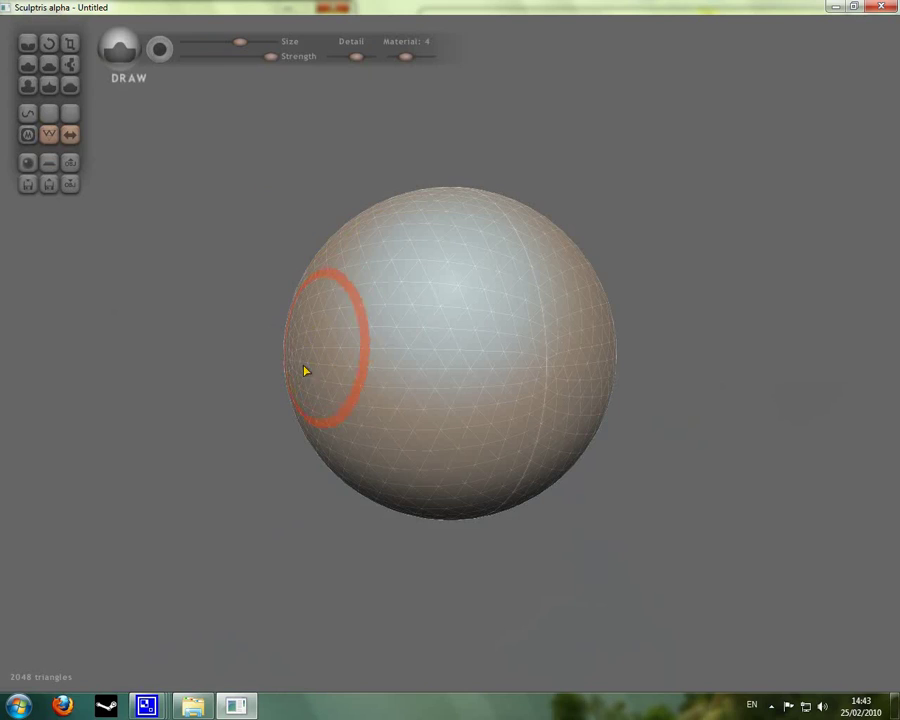
Sculpt deep symmetrical hollows into the sides and top centre of the sphere with Draw, leaving a narrow chin
mouse_move(311, 398)
left_mouse_down()
mouse_move(417, 418)
mouse_move(428, 438)
mouse_move(374, 466)
mouse_move(305, 426)
mouse_move(313, 397)
mouse_move(394, 468)
mouse_move(404, 492)
mouse_move(510, 445)
left_mouse_up()
mouse_move(510, 445)
right_mouse_down()
mouse_move(472, 396)
mouse_move(599, 337)
mouse_move(518, 352)
mouse_move(475, 435)
right_mouse_up()
mouse_move(475, 435)
left_mouse_down()
mouse_move(516, 454)
mouse_move(486, 458)
mouse_move(406, 424)
mouse_move(465, 372)
left_mouse_up()
mouse_move(465, 372)
right_mouse_down()
mouse_move(601, 440)
mouse_move(422, 402)
mouse_move(426, 394)
mouse_move(453, 397)
right_mouse_up()
mouse_move(453, 397)
left_mouse_down()
mouse_move(454, 428)
mouse_move(450, 243)
mouse_move(442, 327)
mouse_move(447, 294)
left_mouse_up()
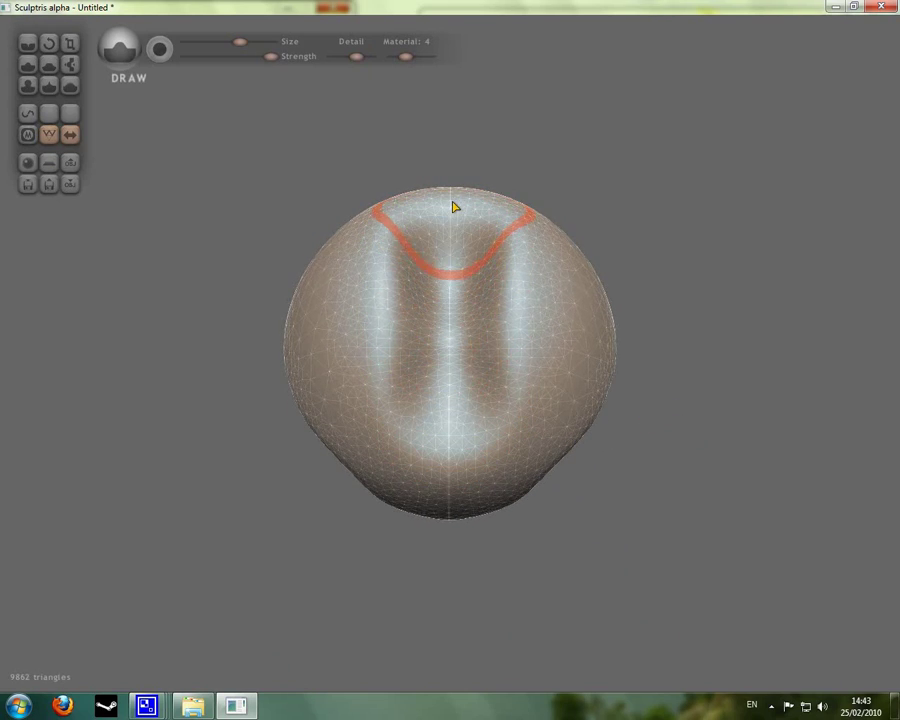
left_click_drag(454, 205, 454, 259)
right_click_drag(454, 259, 455, 226)
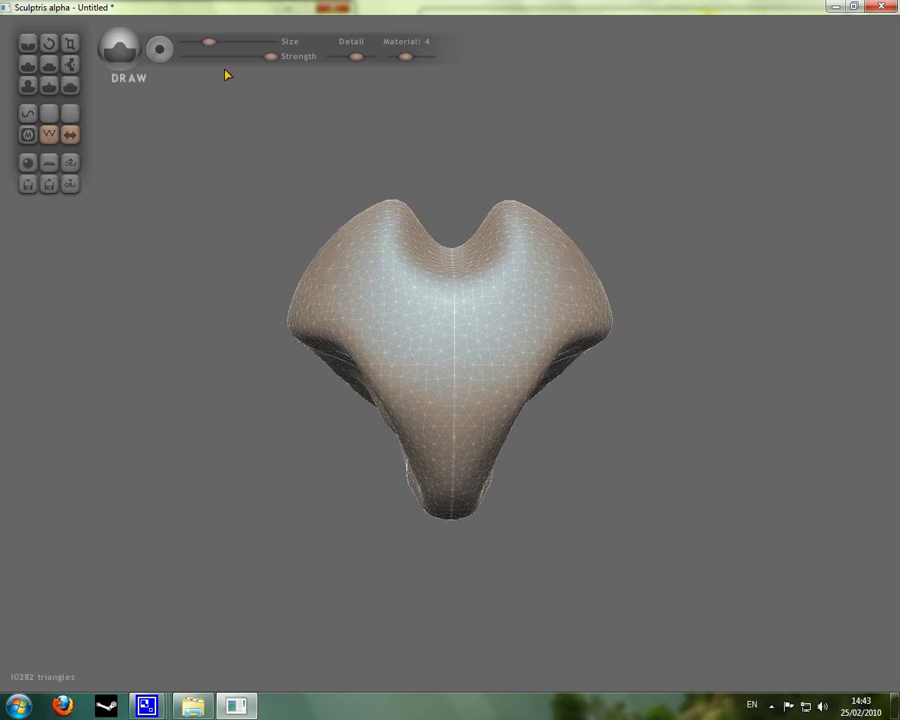
Carve a wide curved mouth groove across the front of the head with a smaller Draw brush
mouse_move(362, 278)
left_mouse_down()
mouse_move(428, 347)
mouse_move(474, 346)
mouse_move(438, 344)
mouse_move(374, 299)
mouse_move(465, 349)
mouse_move(535, 313)
left_mouse_up()
middle_click_drag(398, 288, 424, 342)
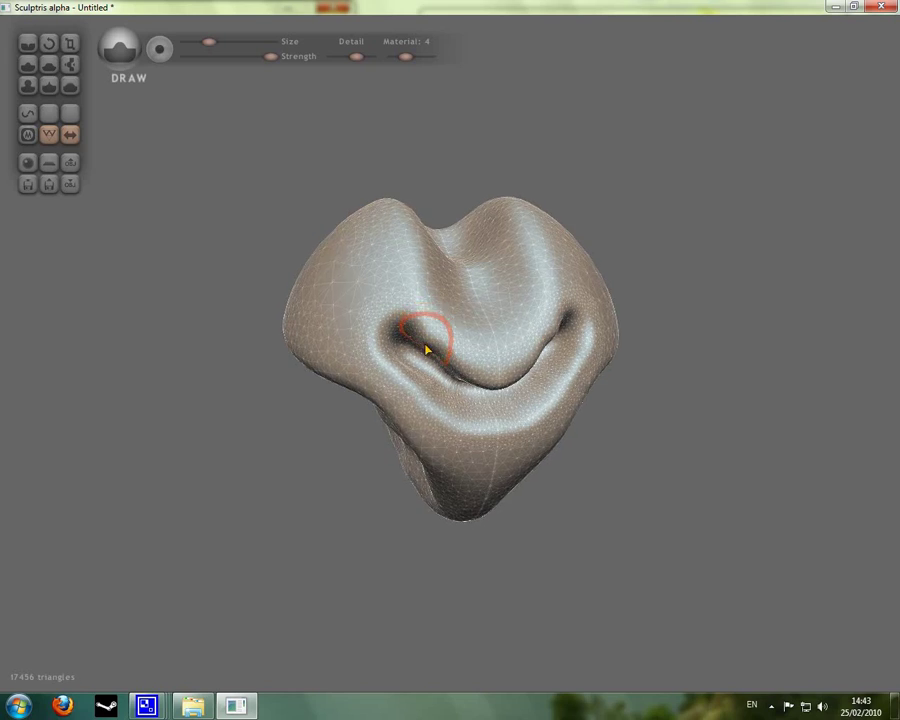
scroll(424, 342, "up", 3)
middle_click_drag(492, 392, 477, 365)
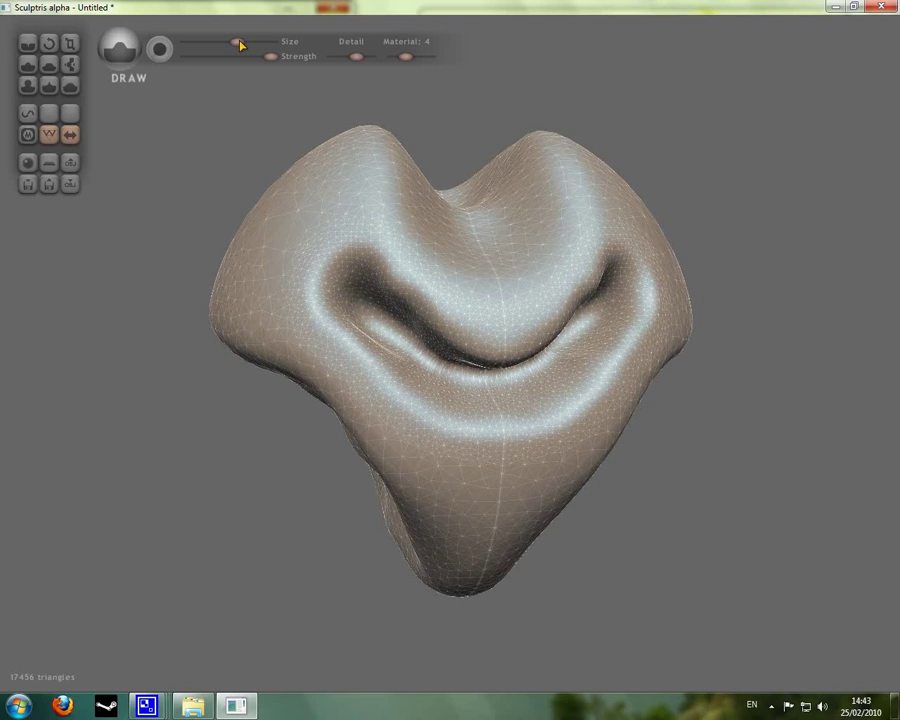
left_click_drag(240, 45, 254, 46)
mouse_move(403, 263)
left_mouse_down()
mouse_move(414, 297)
mouse_move(446, 321)
mouse_move(524, 291)
left_mouse_up()
right_click_drag(524, 291, 487, 264)
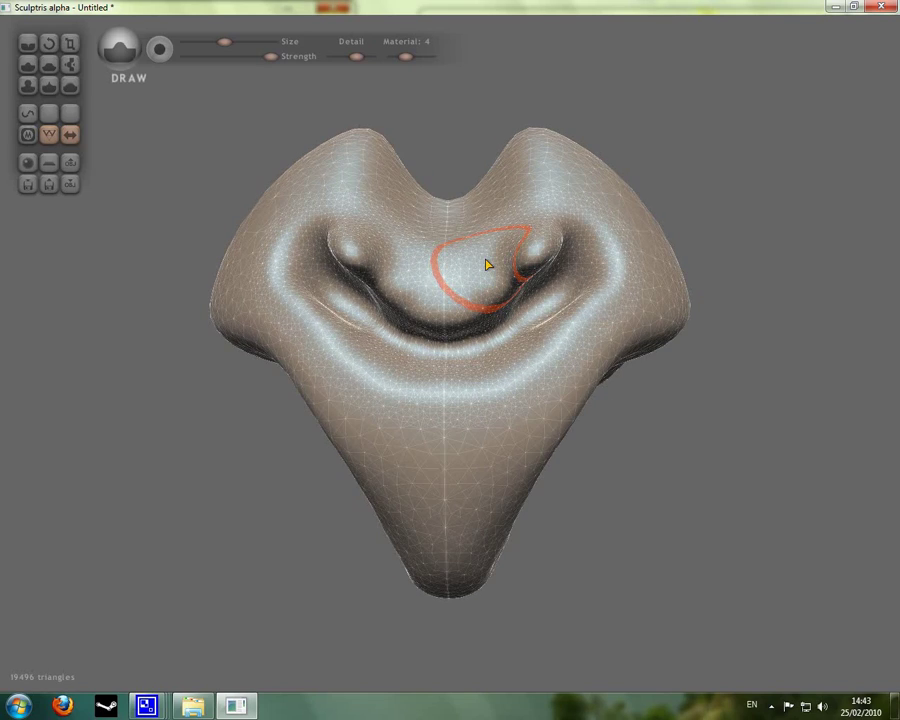
key("ctrl+z")
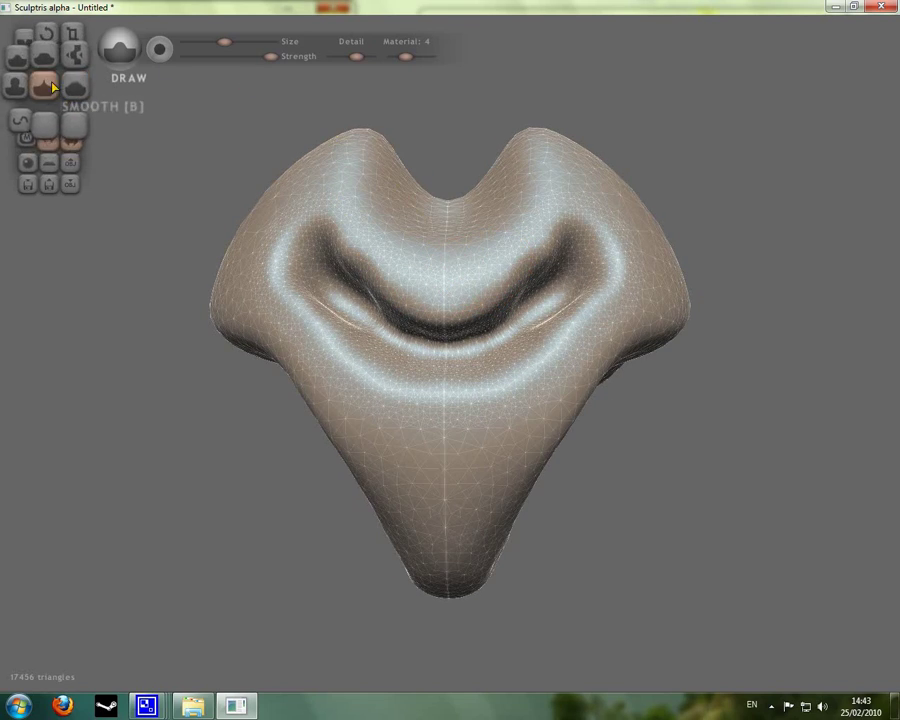
Pinch the rim around the mouth opening into sharp lip edges, and hide the wireframe
left_click(50, 85)
mouse_move(350, 258)
left_mouse_down()
mouse_move(426, 307)
mouse_move(434, 263)
mouse_move(286, 178)
mouse_move(197, 100)
left_mouse_up()
scroll(440, 311, "up", 5)
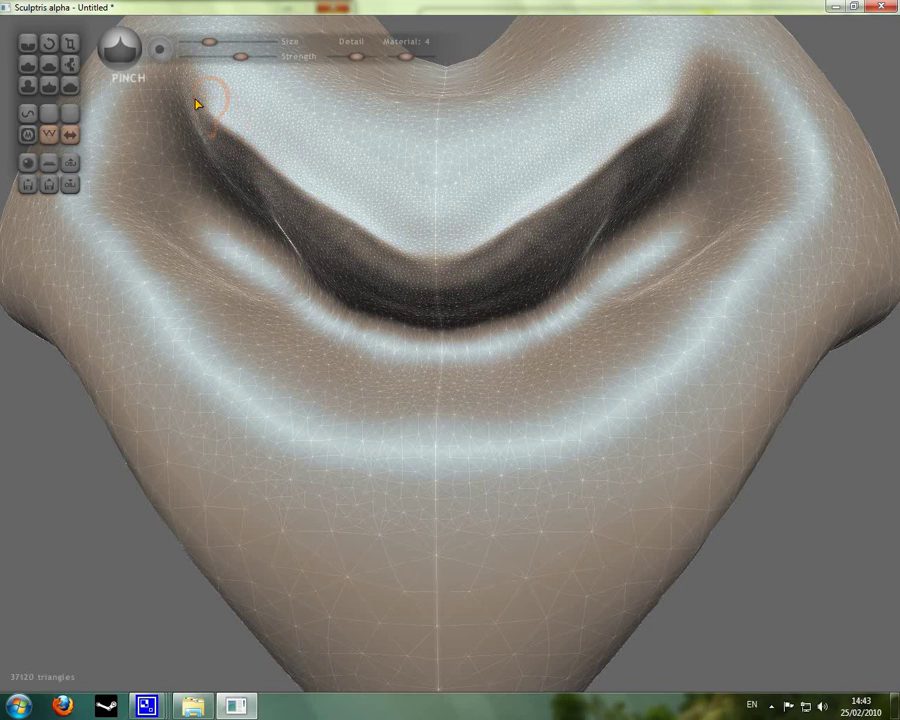
scroll(207, 141, "down", 3)
mouse_move(210, 143)
left_mouse_down()
mouse_move(259, 161)
mouse_move(243, 143)
mouse_move(261, 157)
mouse_move(205, 149)
mouse_move(187, 167)
mouse_move(168, 219)
mouse_move(191, 267)
mouse_move(273, 362)
mouse_move(324, 405)
mouse_move(461, 432)
left_mouse_up()
right_click_drag(585, 353, 548, 295)
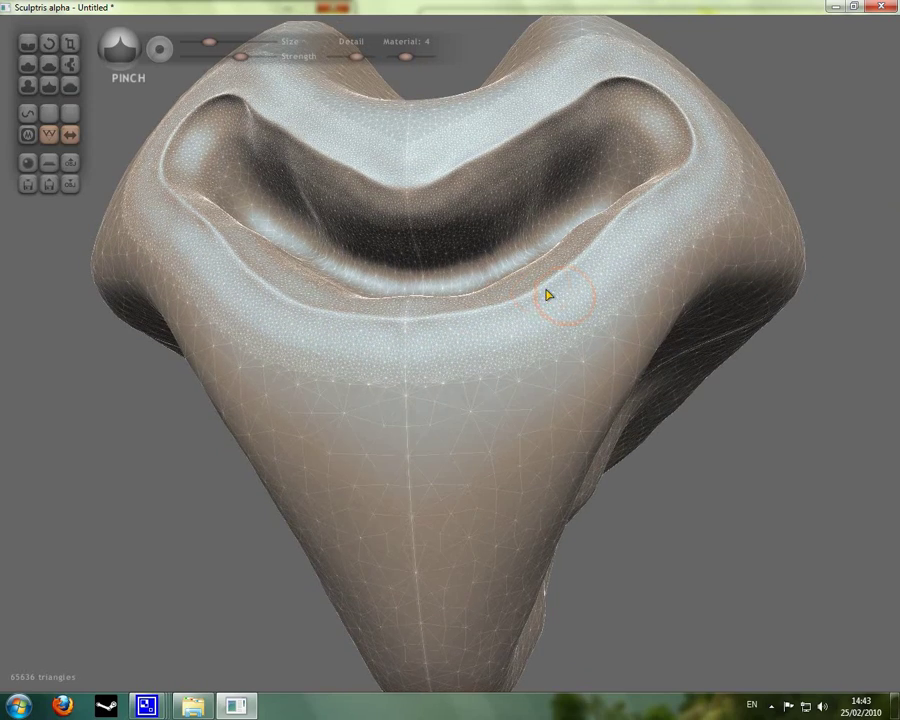
left_click_drag(398, 192, 422, 193)
scroll(420, 229, "down", 5)
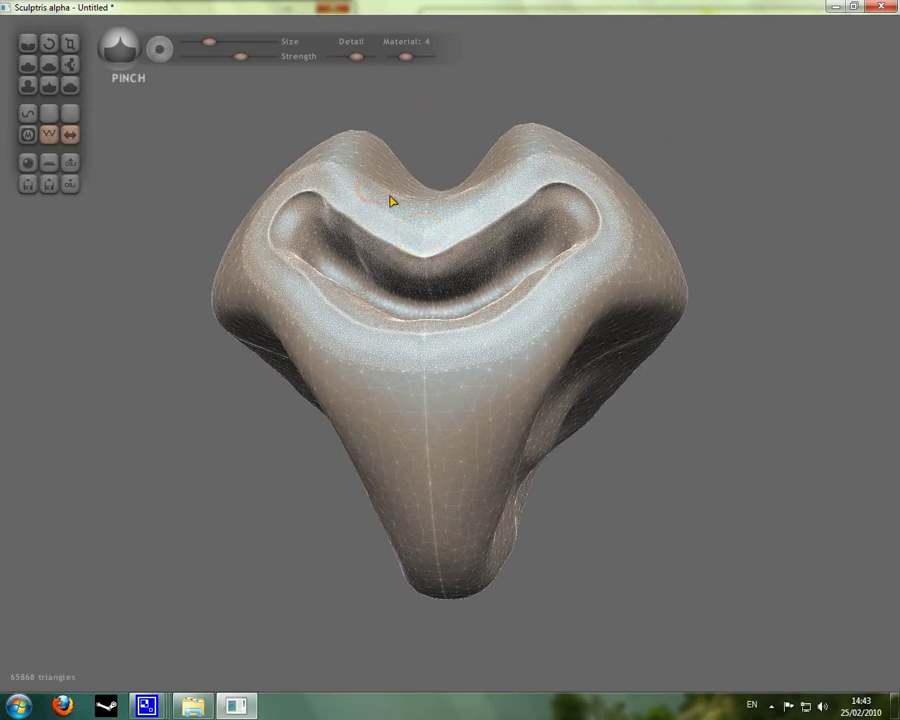
mouse_move(394, 199)
right_mouse_down()
mouse_move(406, 267)
mouse_move(450, 305)
mouse_move(477, 303)
mouse_move(488, 338)
mouse_move(569, 285)
mouse_move(576, 343)
mouse_move(550, 331)
mouse_move(500, 342)
mouse_move(356, 420)
mouse_move(365, 248)
right_mouse_up()
key("w")
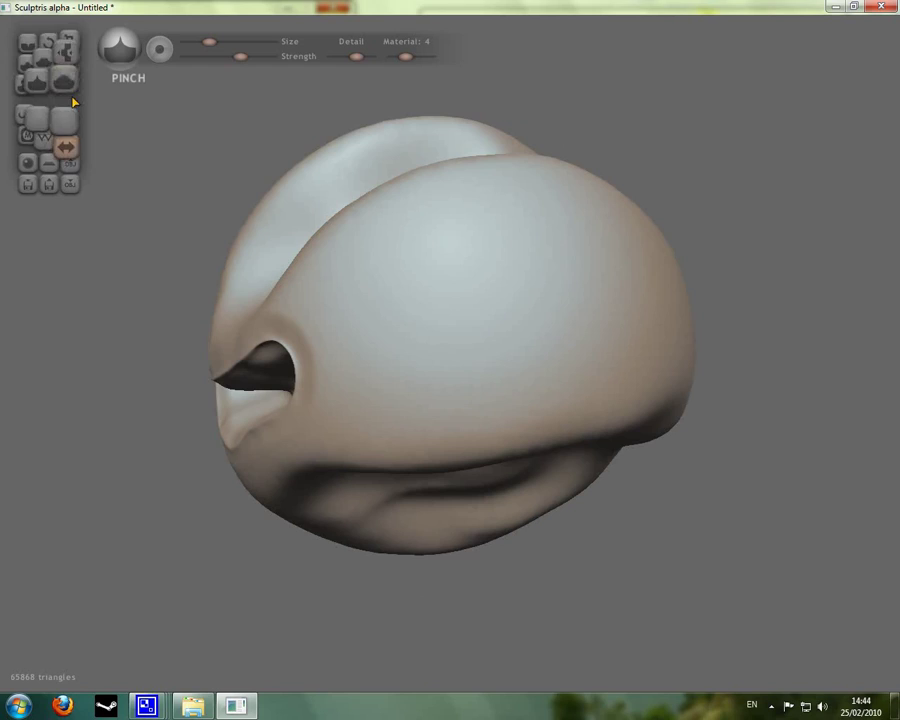
Draw three long thin spikes in a row out of the side of the head, mirrored on the other side
left_click(71, 64)
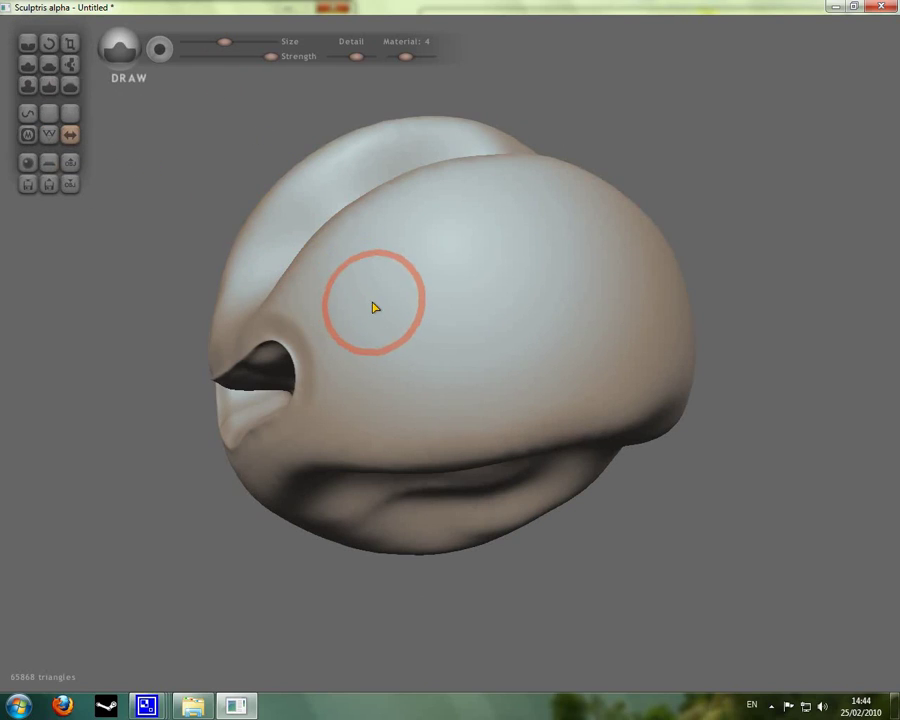
left_click_drag(374, 305, 374, 307)
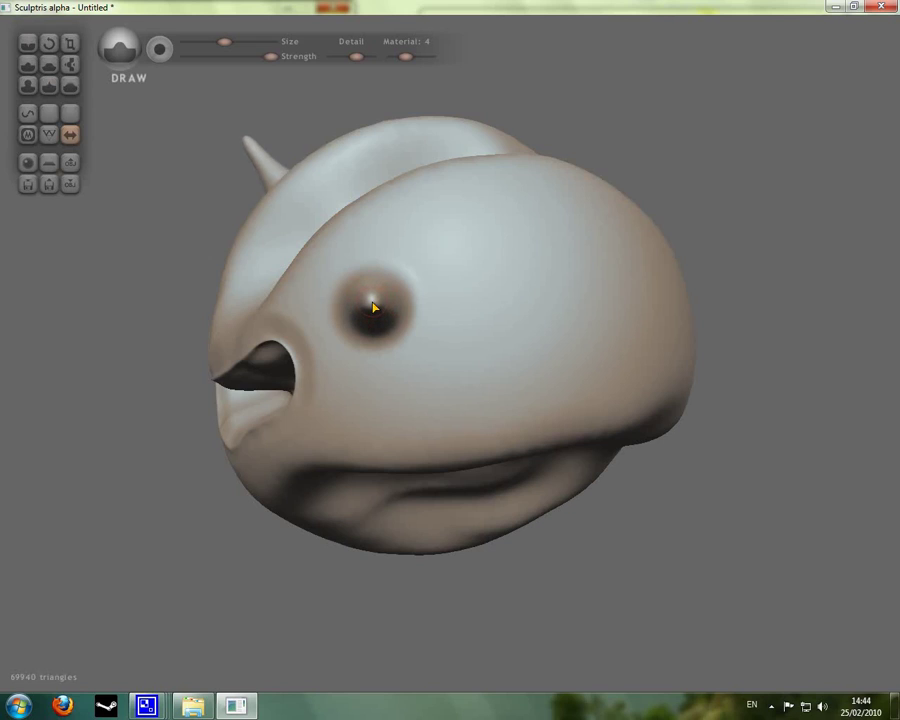
right_click_drag(447, 310, 446, 297)
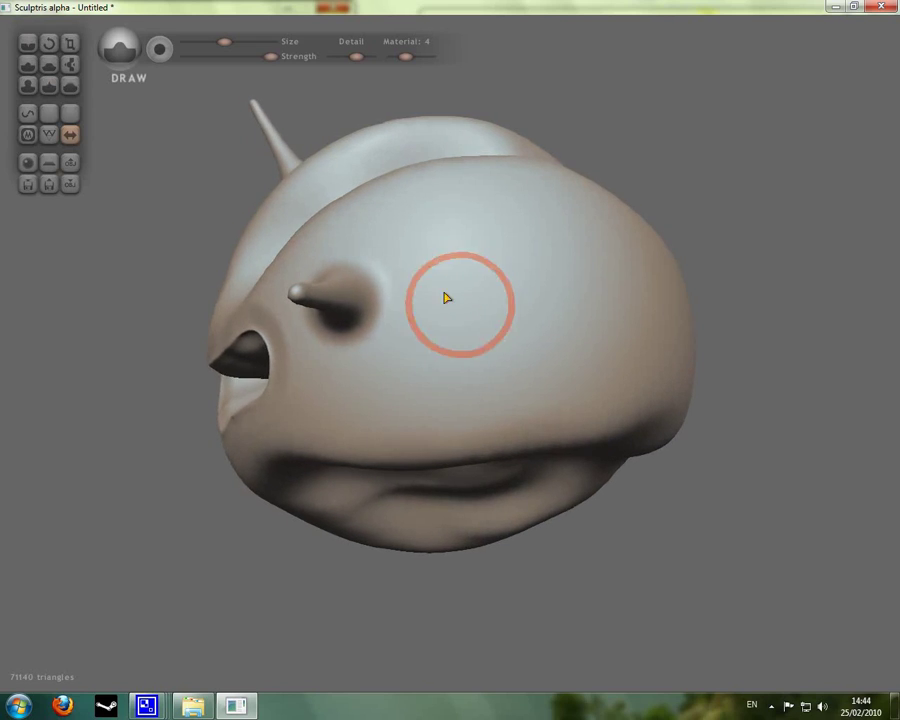
left_click_drag(432, 283, 431, 283)
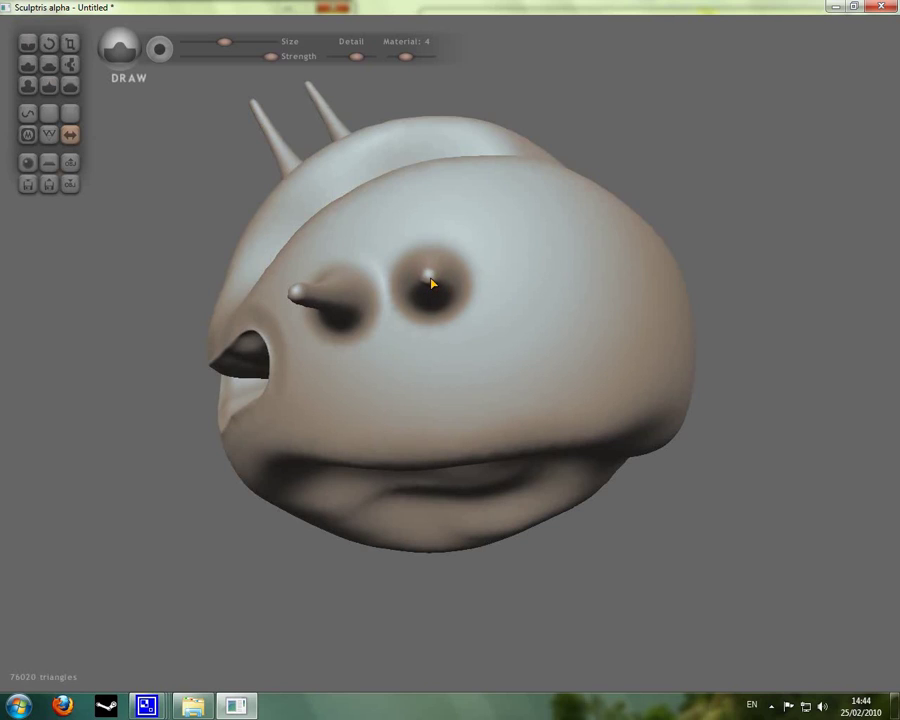
left_click_drag(431, 280, 431, 281)
right_click_drag(497, 298, 450, 308)
left_click_drag(475, 297, 470, 292)
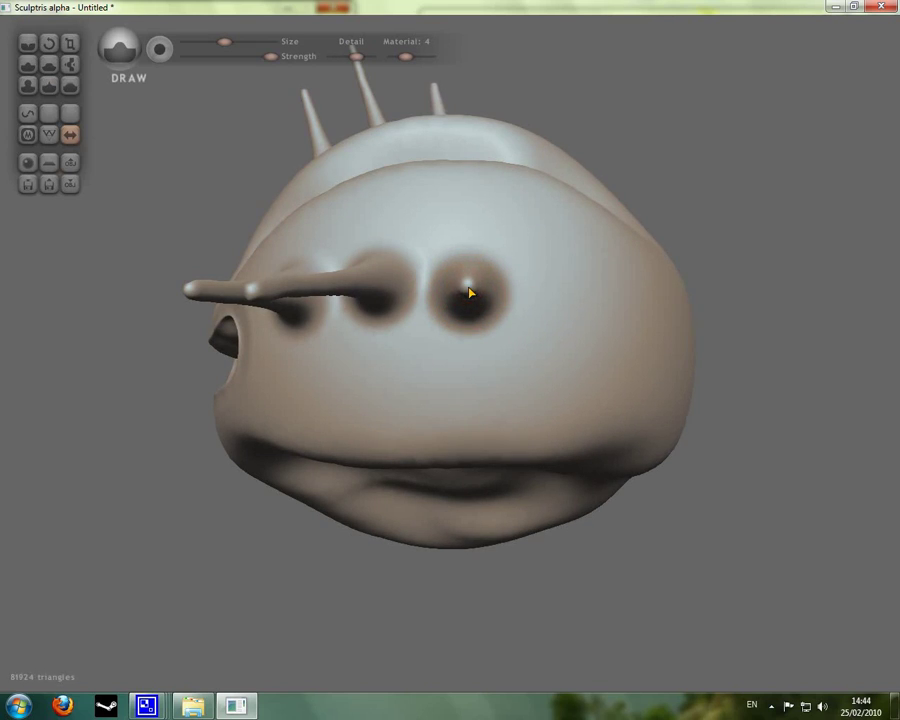
left_click_drag(470, 292, 470, 292)
left_click_drag(470, 292, 470, 292)
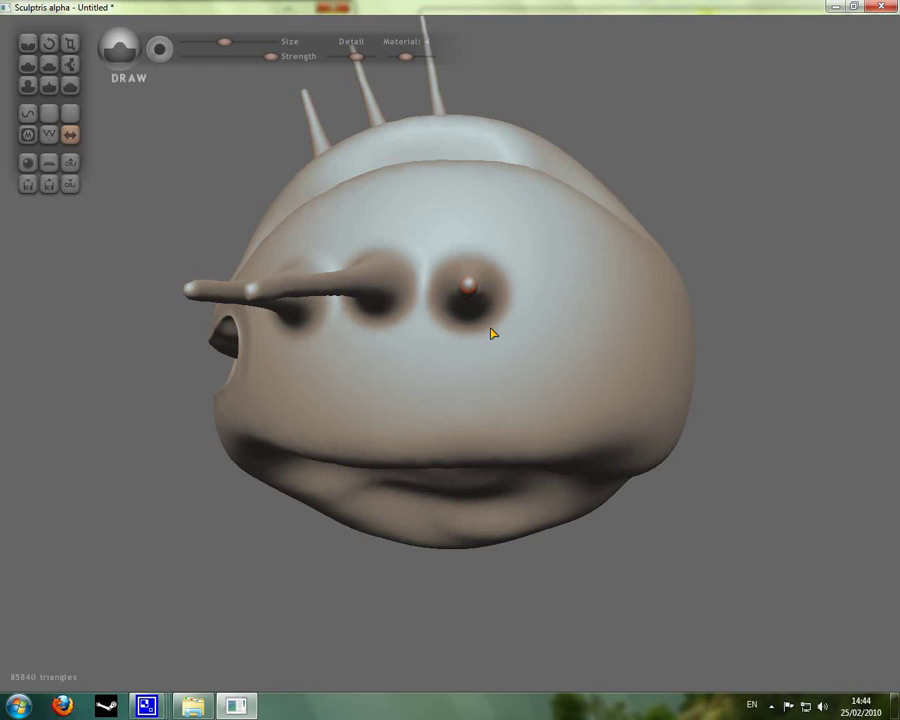
Extend the tips of the three spikes with a smaller Draw brush into bent, claw-like ends
mouse_move(490, 331)
right_mouse_down()
mouse_move(542, 267)
mouse_move(564, 263)
mouse_move(353, 121)
right_mouse_up()
scroll(546, 267, "down", 3)
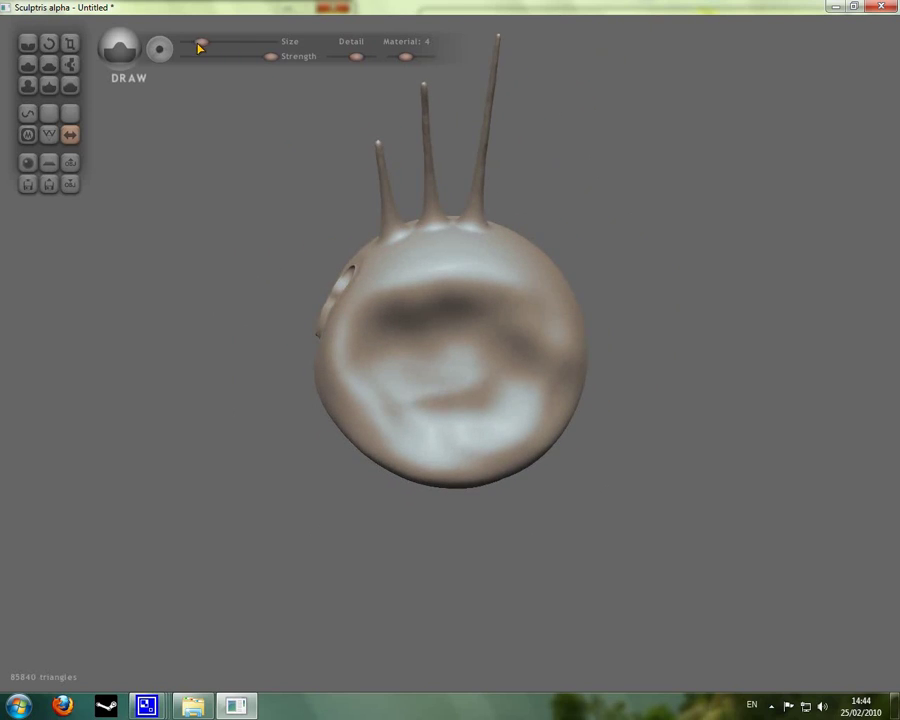
left_click(378, 146)
left_click(424, 84)
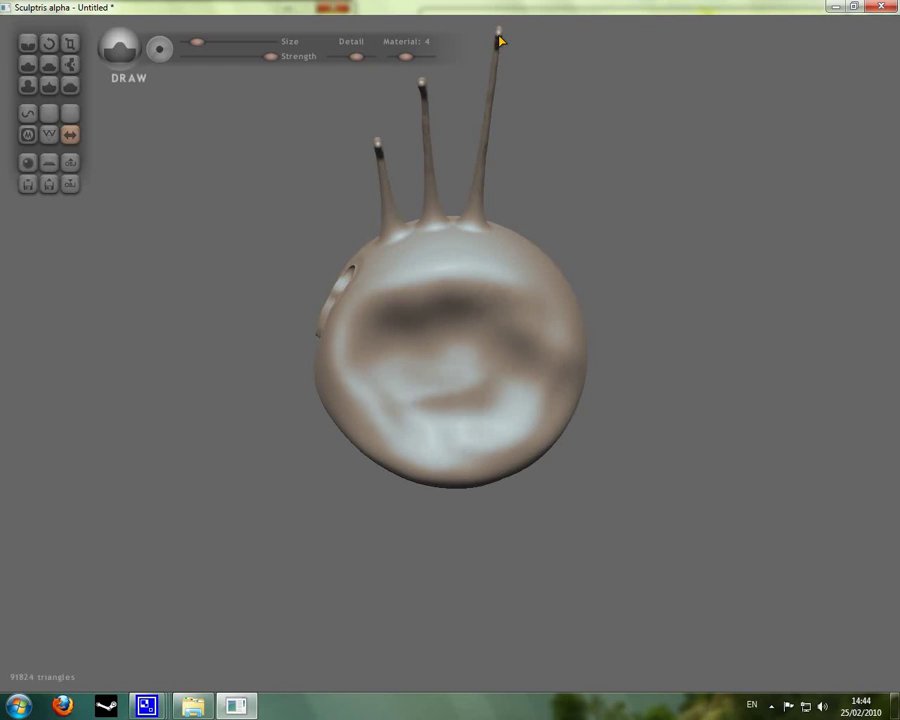
mouse_move(357, 208)
left_mouse_down()
mouse_move(510, 295)
mouse_move(536, 325)
mouse_move(567, 280)
mouse_move(484, 376)
mouse_move(346, 370)
mouse_move(420, 344)
mouse_move(475, 380)
mouse_move(524, 376)
mouse_move(573, 346)
mouse_move(617, 299)
mouse_move(588, 362)
mouse_move(496, 360)
mouse_move(528, 362)
mouse_move(147, 141)
left_mouse_up()
Smooth the uneven surface of the head with a larger Smooth brush
left_click(65, 91)
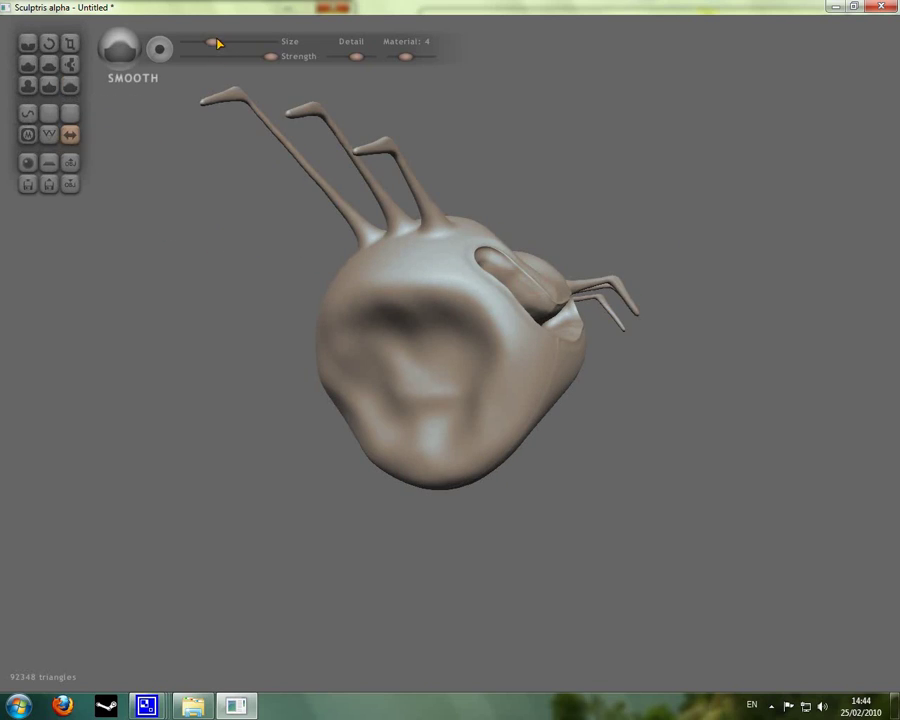
mouse_move(398, 388)
left_mouse_down()
mouse_move(410, 400)
mouse_move(398, 391)
mouse_move(420, 373)
mouse_move(393, 382)
left_mouse_up()
mouse_move(409, 390)
right_mouse_down()
mouse_move(490, 388)
mouse_move(392, 404)
mouse_move(424, 440)
mouse_move(434, 423)
mouse_move(437, 432)
right_mouse_up()
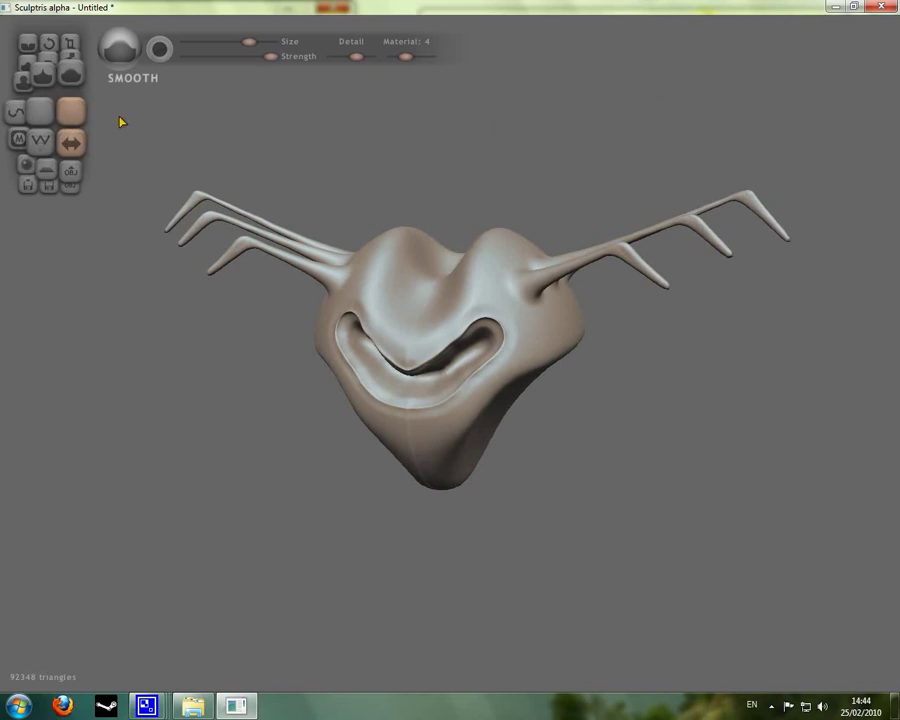
Export the head as the Wavefront OBJ file myalienhead in the TUTORIAL folder
left_click(68, 187)
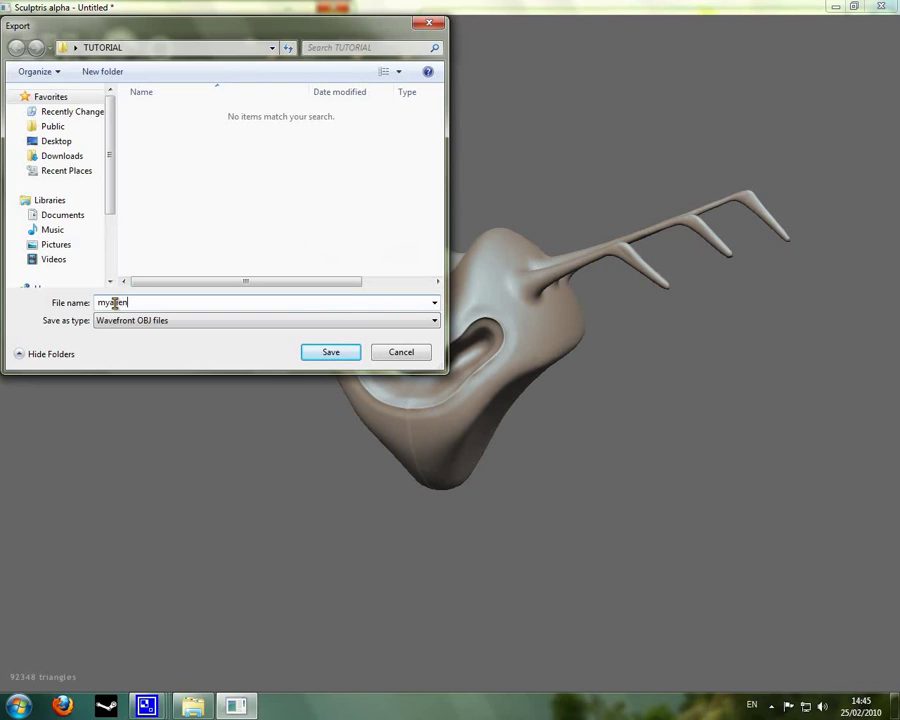
key("Return")
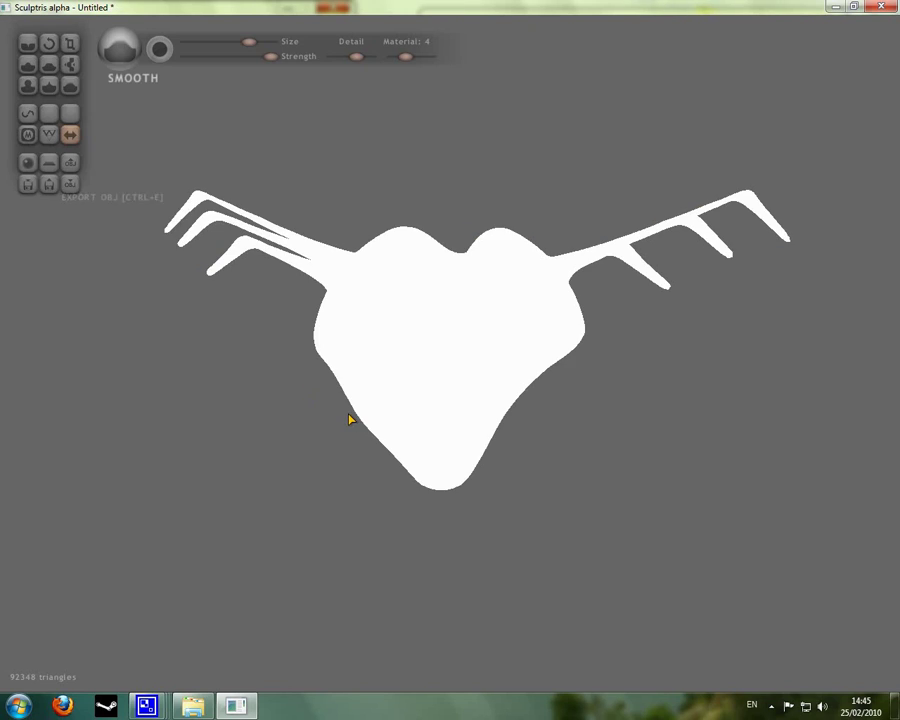
mouse_move(440, 334)
right_mouse_down()
mouse_move(585, 267)
mouse_move(496, 315)
mouse_move(587, 293)
mouse_move(420, 340)
mouse_move(384, 323)
mouse_move(448, 311)
mouse_move(435, 296)
mouse_move(424, 315)
mouse_move(412, 295)
mouse_move(426, 311)
mouse_move(468, 312)
right_mouse_up()
key("w")
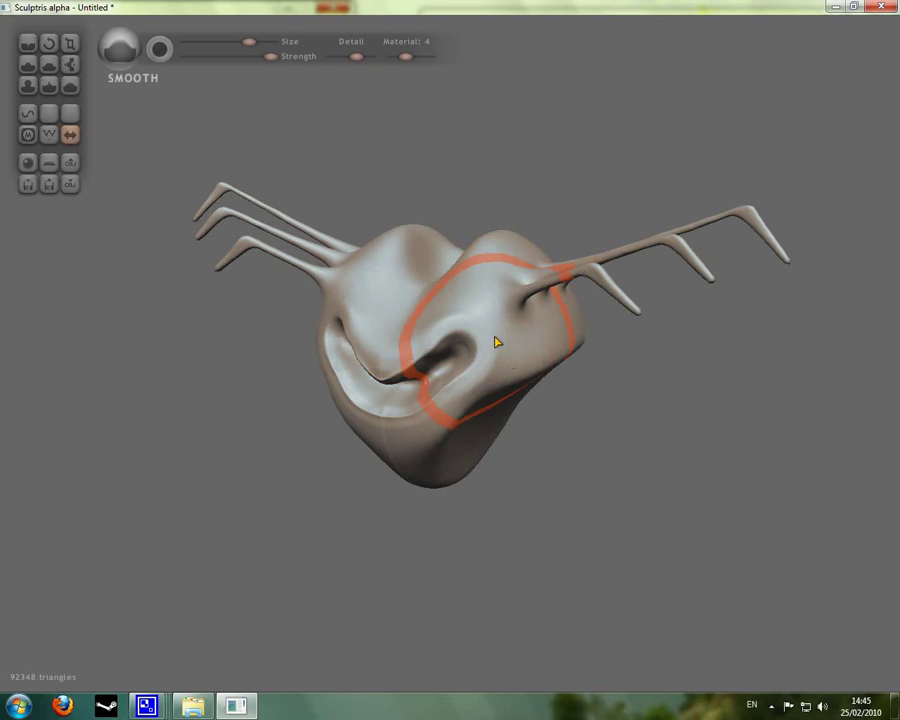
Quit Sculptris and discard the unsaved changes
mouse_move(498, 342)
right_mouse_down()
mouse_move(488, 317)
mouse_move(683, 133)
right_mouse_up()
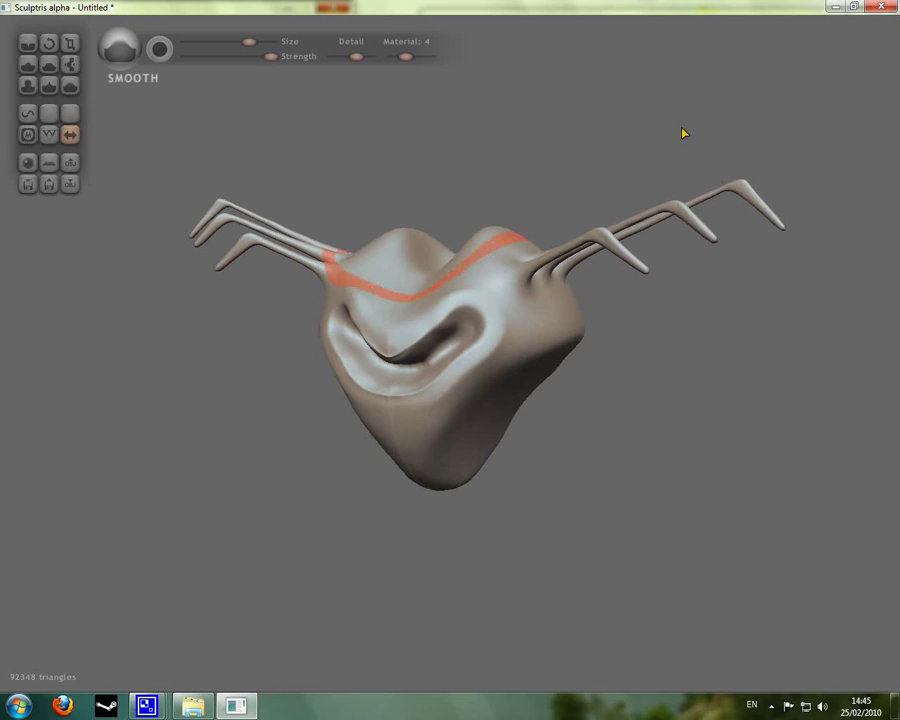
key("Escape")
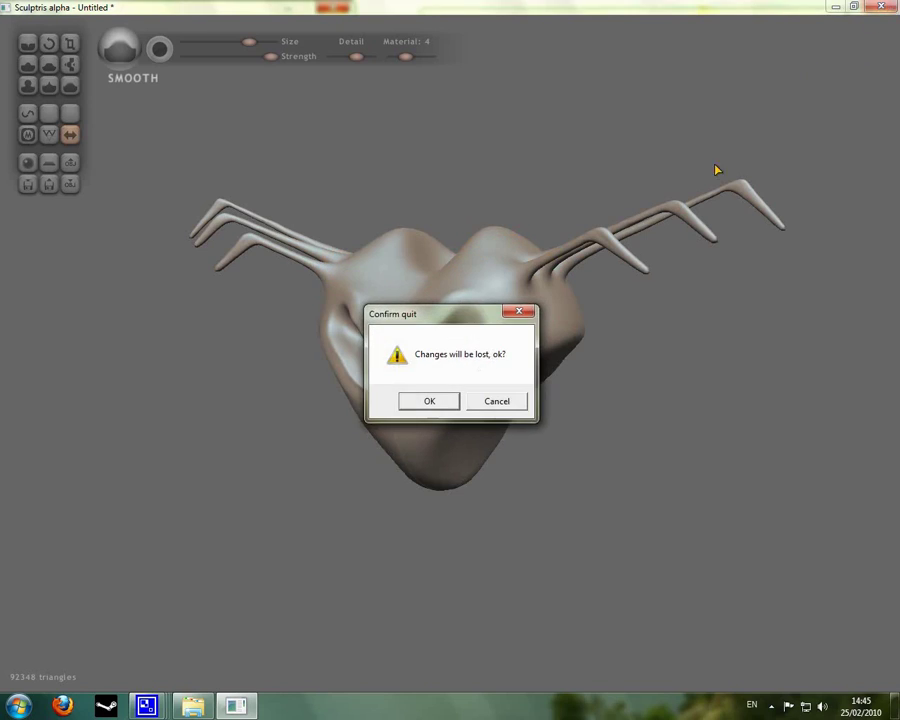
left_click(427, 401)
Search the installed programs for Blender and open it
left_click(4, 706)
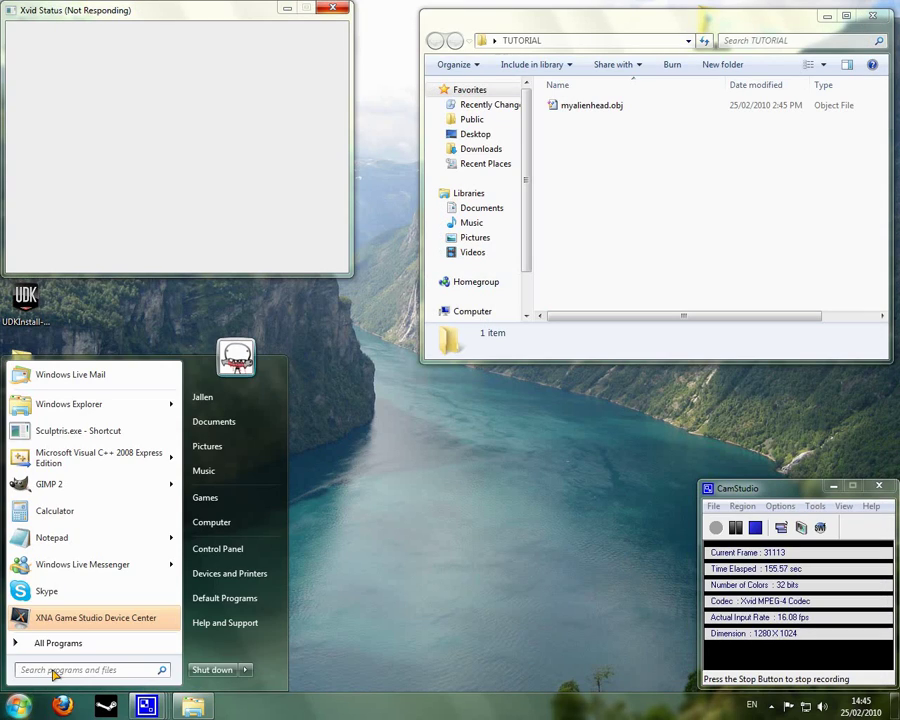
type("blwn")
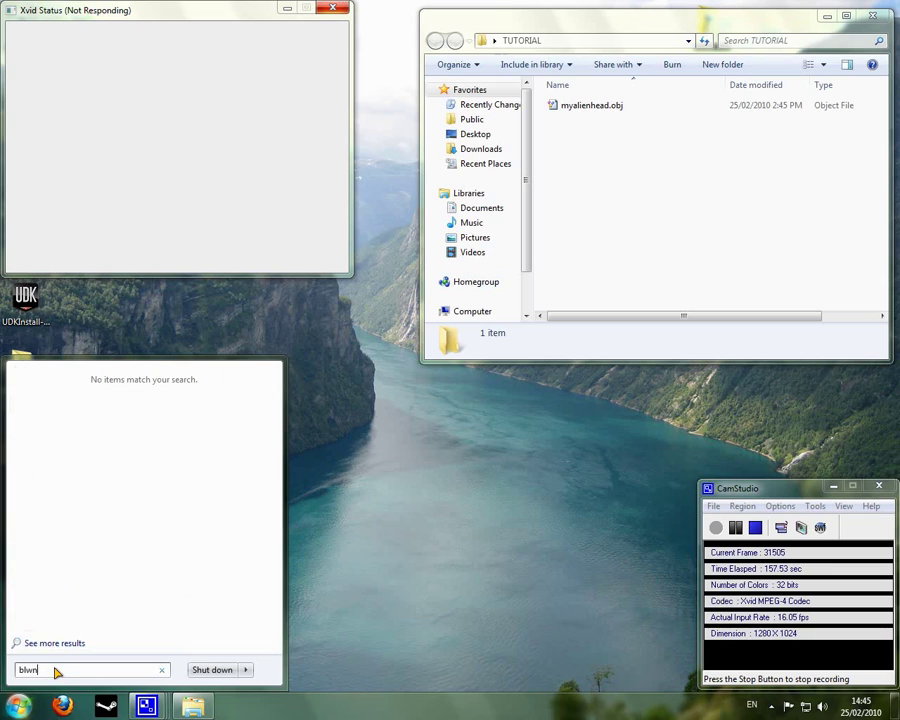
key("BackSpace")
key("BackSpace")
key("BackSpace")
type("ender")
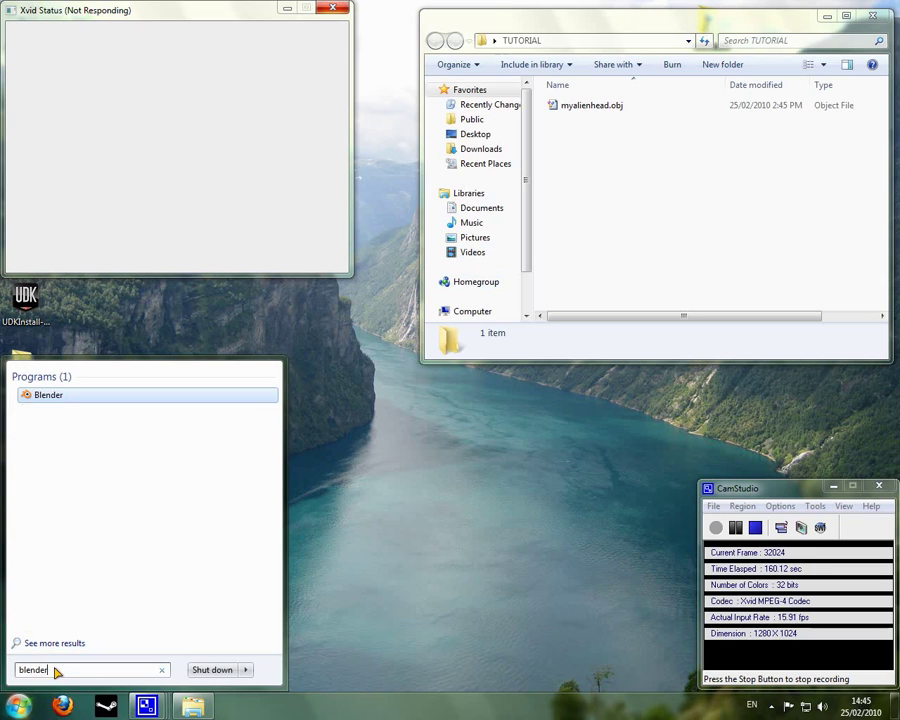
key("Return")
Delete the default cube, lamp and camera from the scene
middle_click_drag(480, 200, 522, 150)
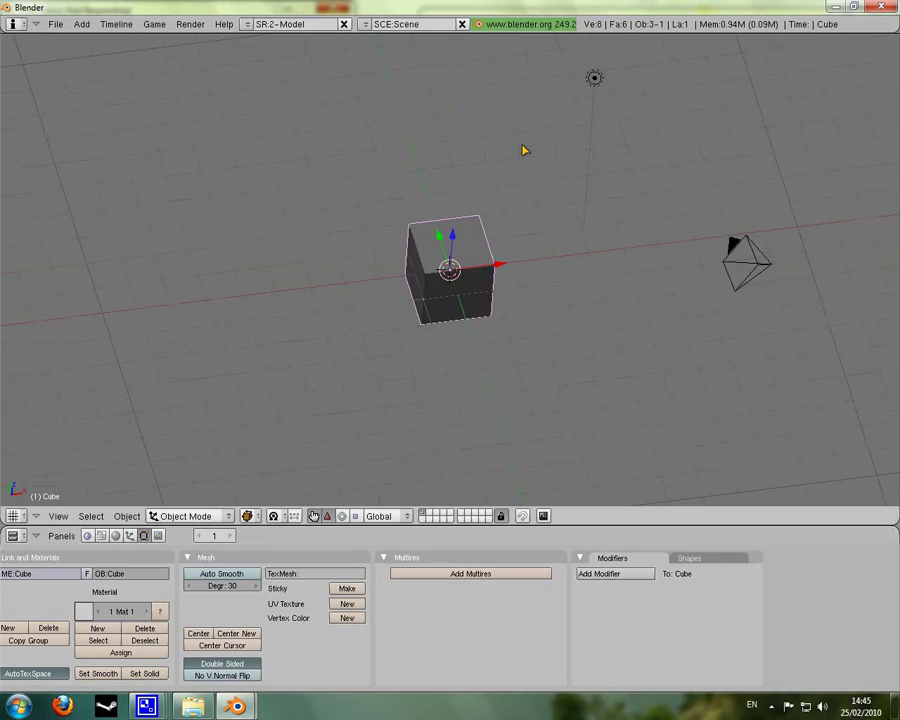
key("a")
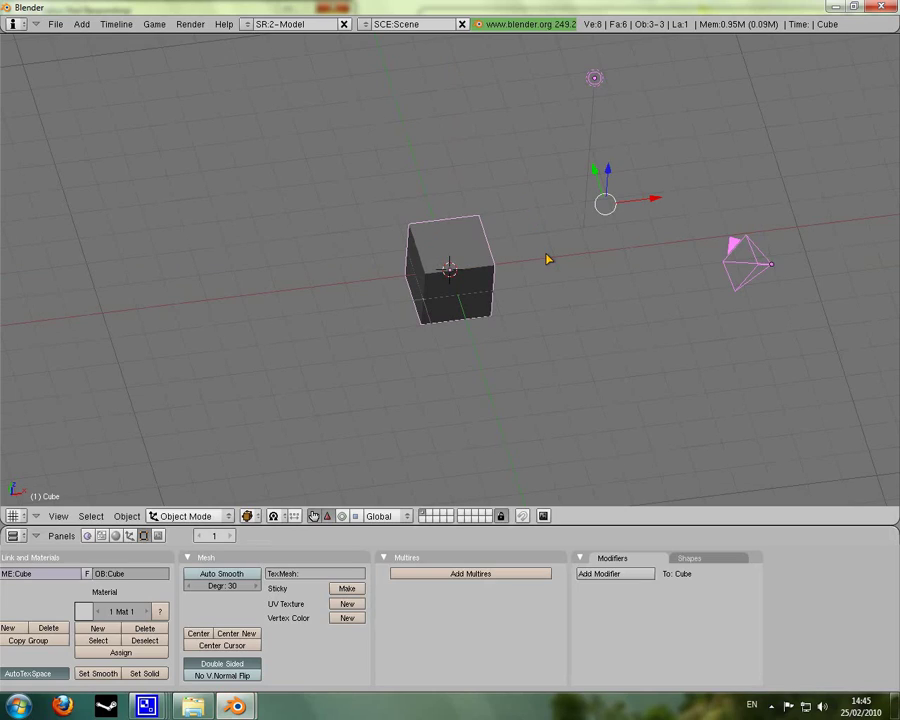
key("x")
left_click(548, 255)
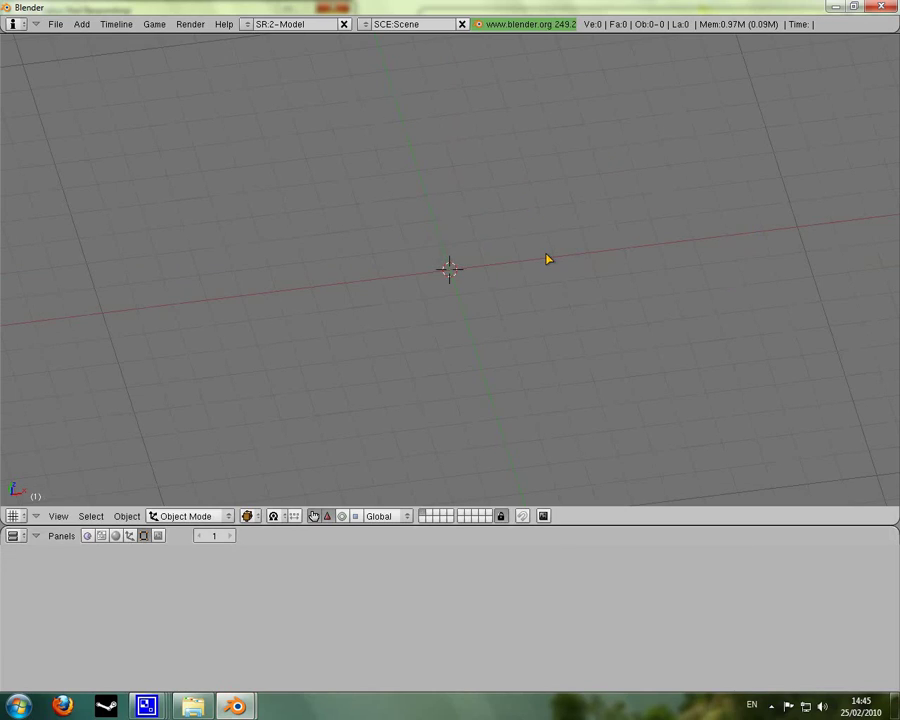
Import the Wavefront OBJ file myalienhead.obj from the TUTORIAL folder on the Desktop, keeping the default import options
left_click(54, 23)
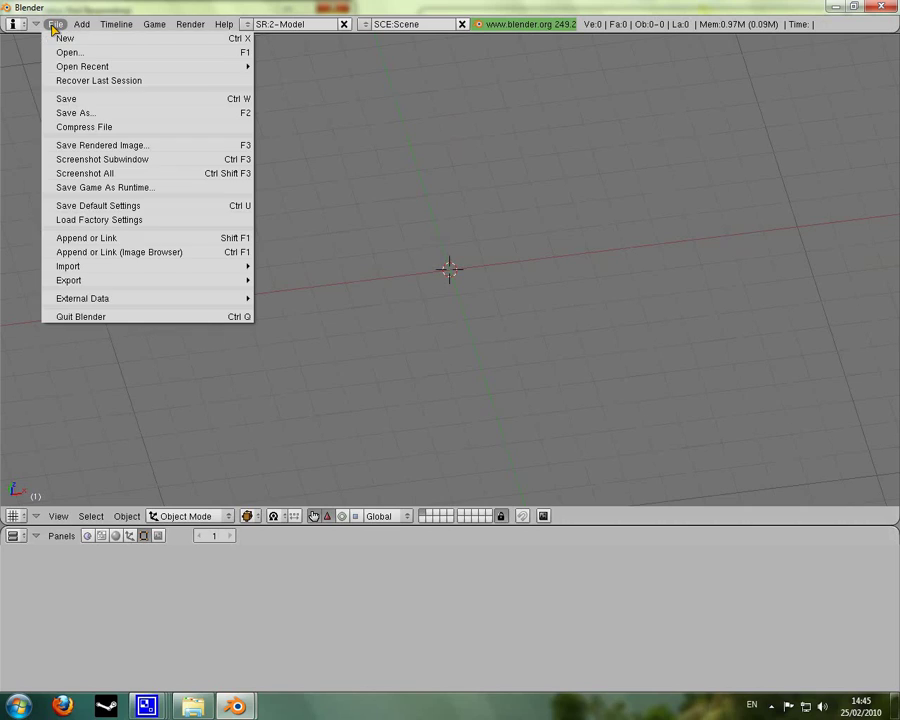
mouse_move(97, 266)
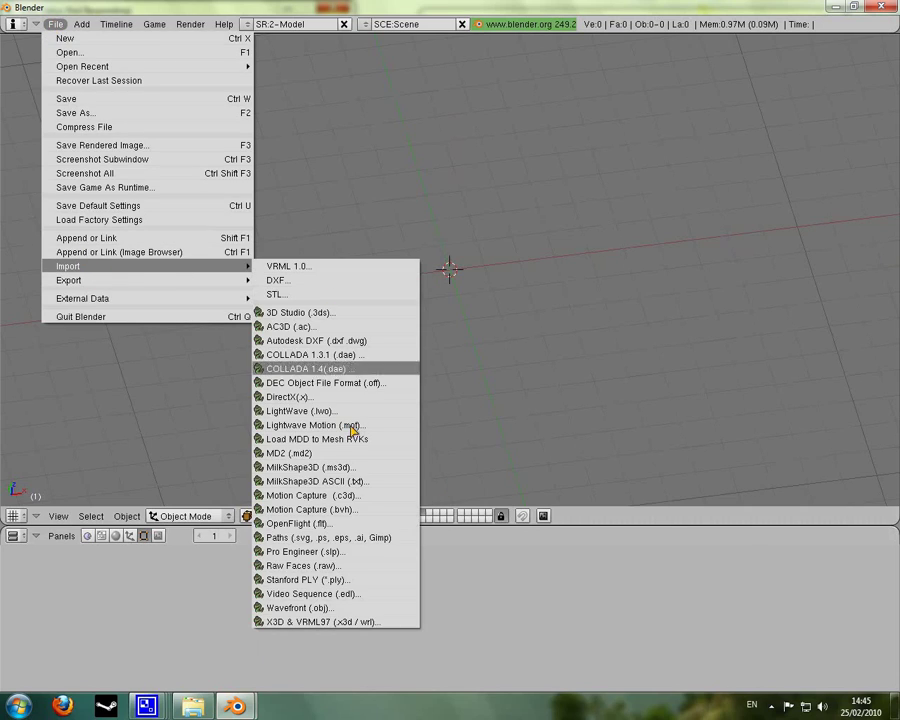
left_click(372, 605)
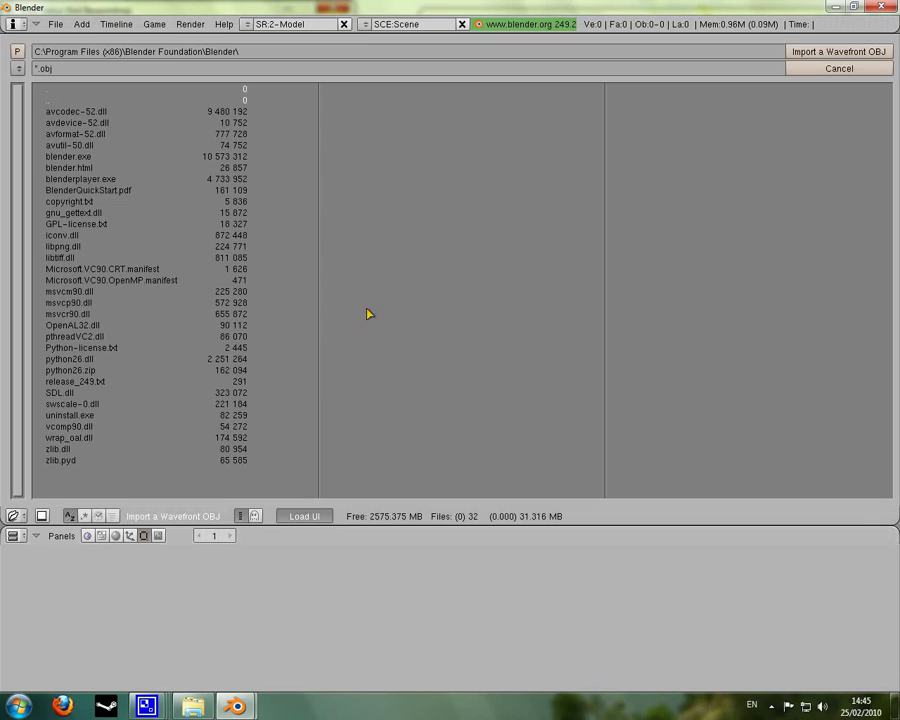
left_click(16, 52)
left_click(16, 52)
left_click(16, 52)
left_click(16, 52)
left_click(72, 293)
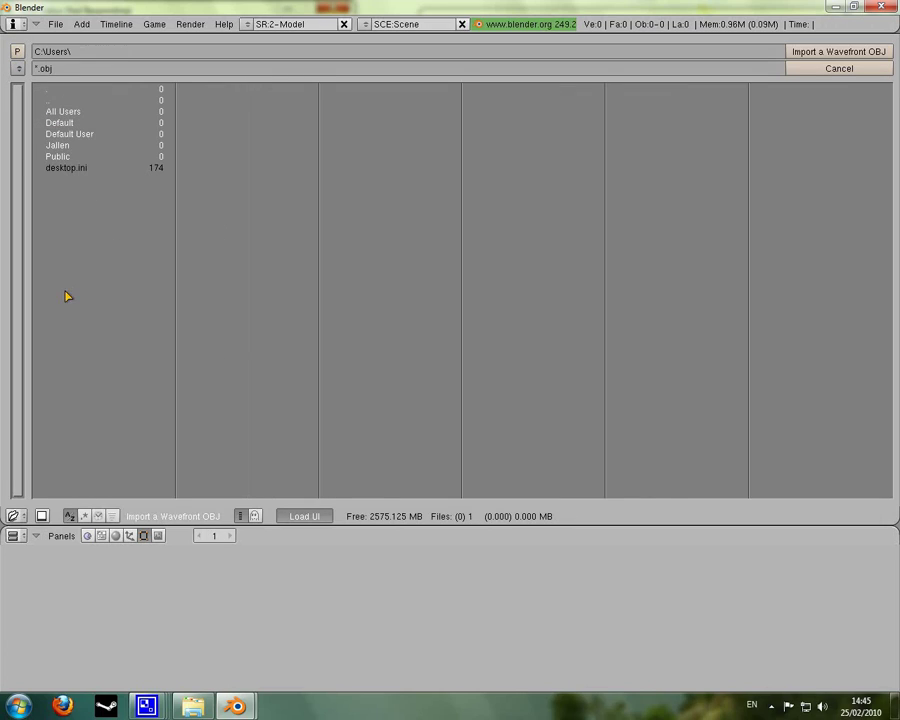
left_click(66, 144)
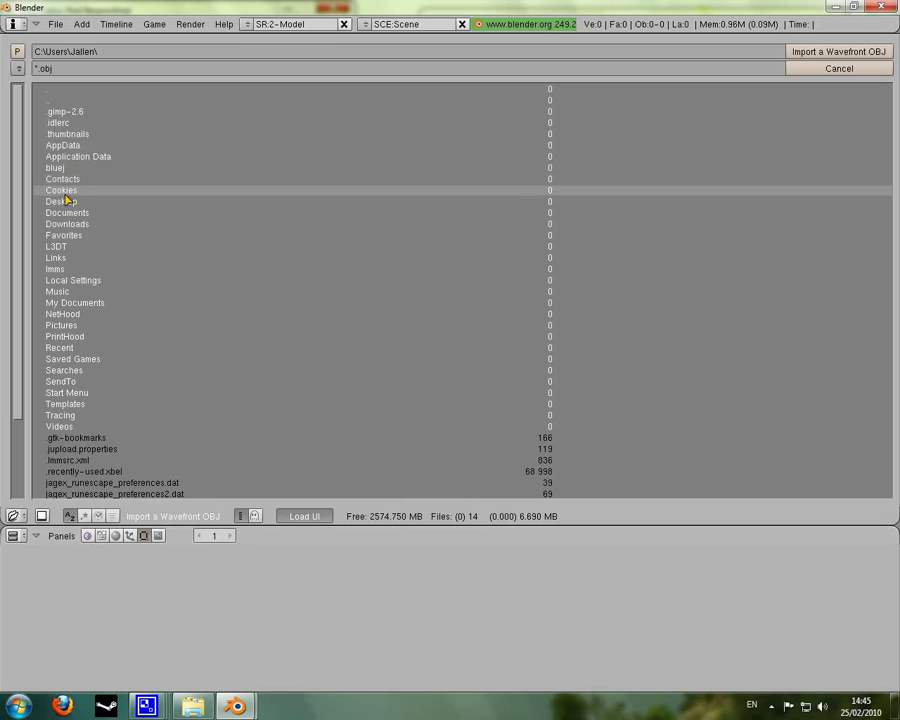
left_click(66, 201)
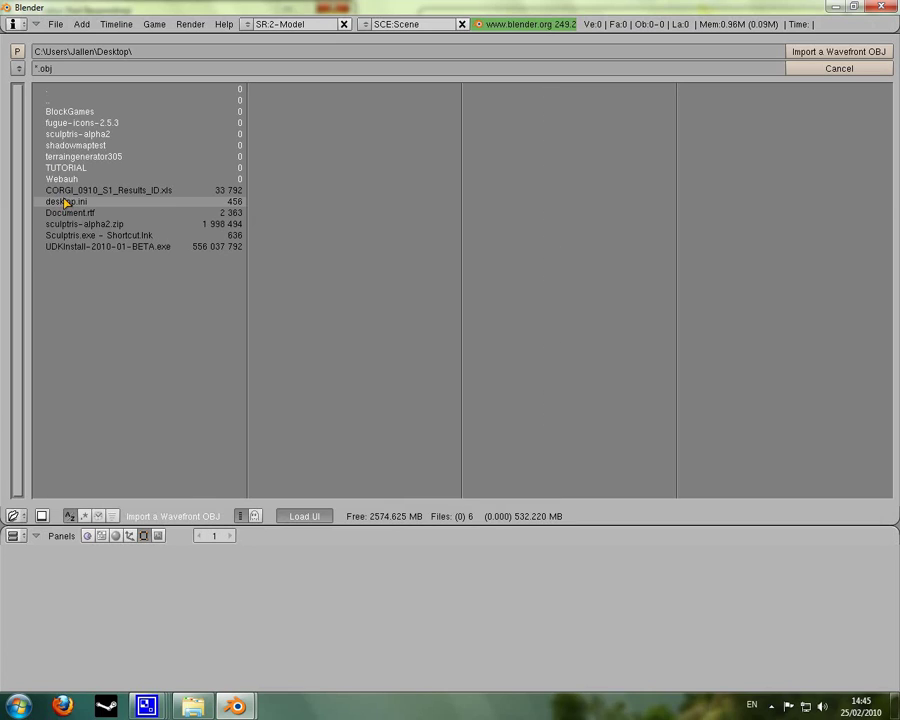
left_click(69, 171)
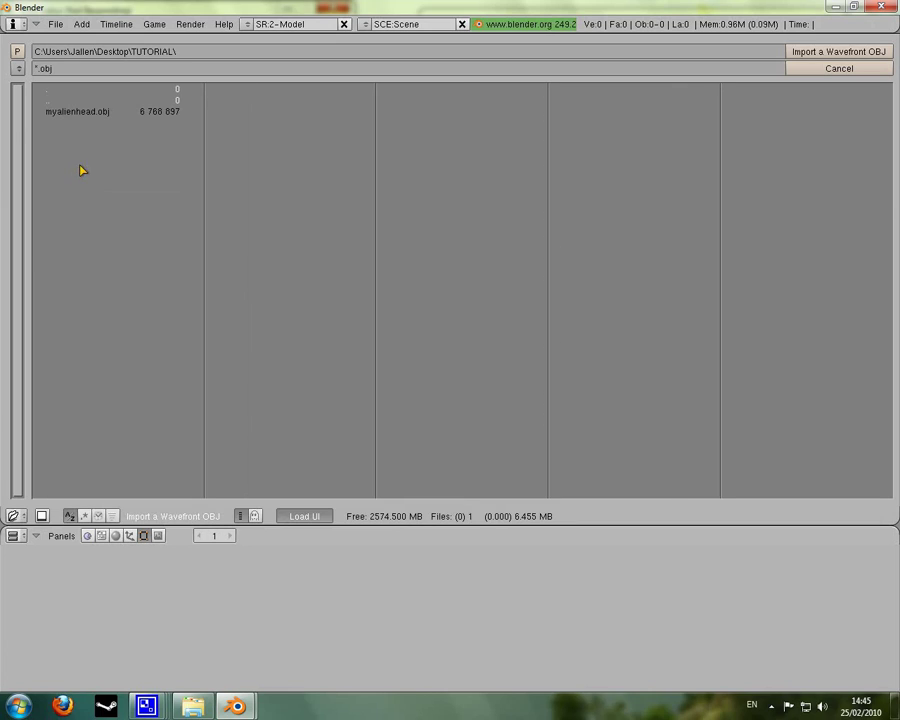
left_click(85, 111)
left_click(819, 52)
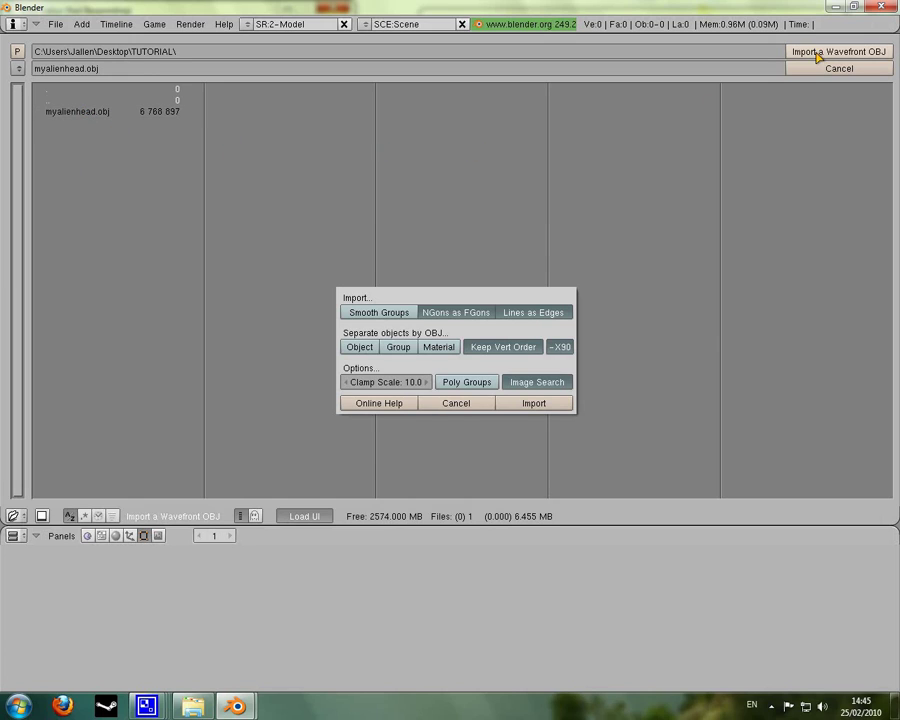
left_click(535, 404)
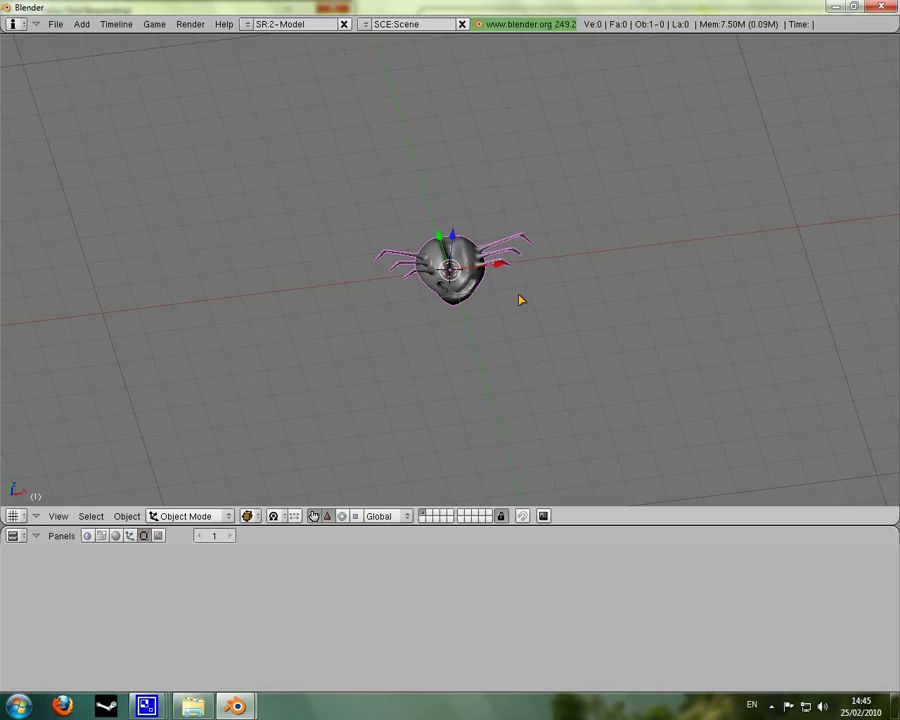
Reselect the imported alien head as the active object and inspect its mesh surface up close
scroll(460, 325, "up", 4)
middle_click_drag(554, 360, 532, 268)
middle_click_drag(302, 320, 468, 315)
key("a")
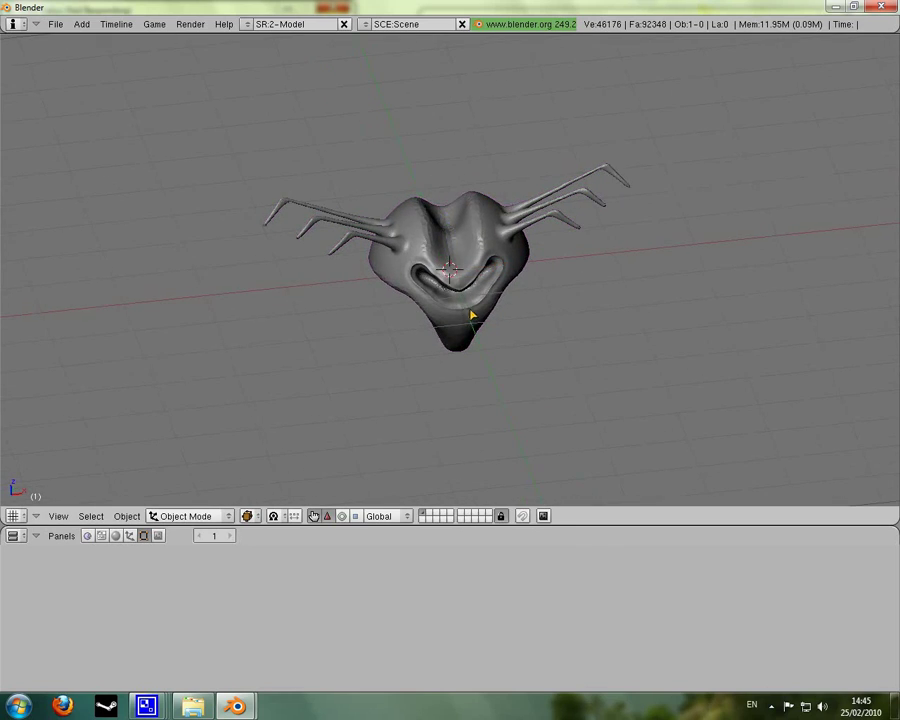
right_click(478, 320)
scroll(460, 358, "up", 4)
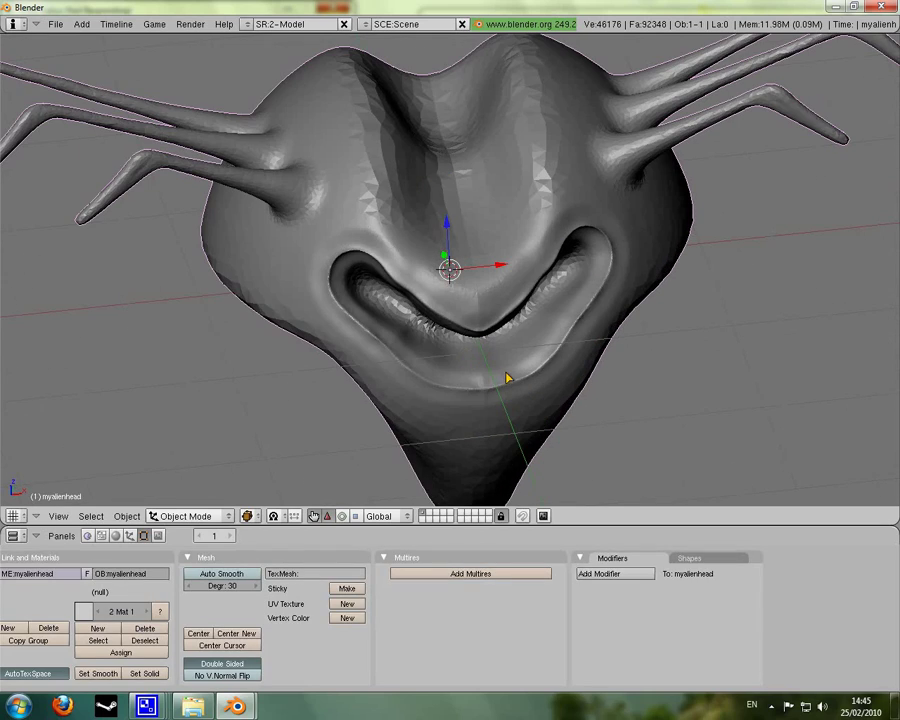
scroll(508, 374, "down", 2)
middle_click_drag(508, 372, 473, 263)
scroll(489, 320, "down", 2)
Switch the head into Edit Mode and back to Object Mode
left_click(185, 516)
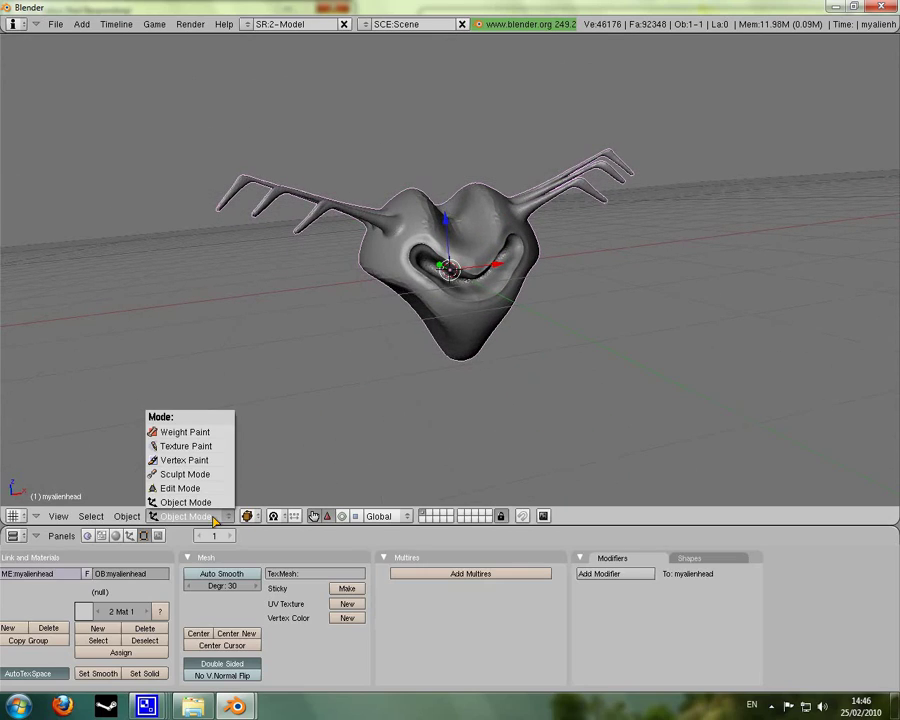
left_click(196, 503)
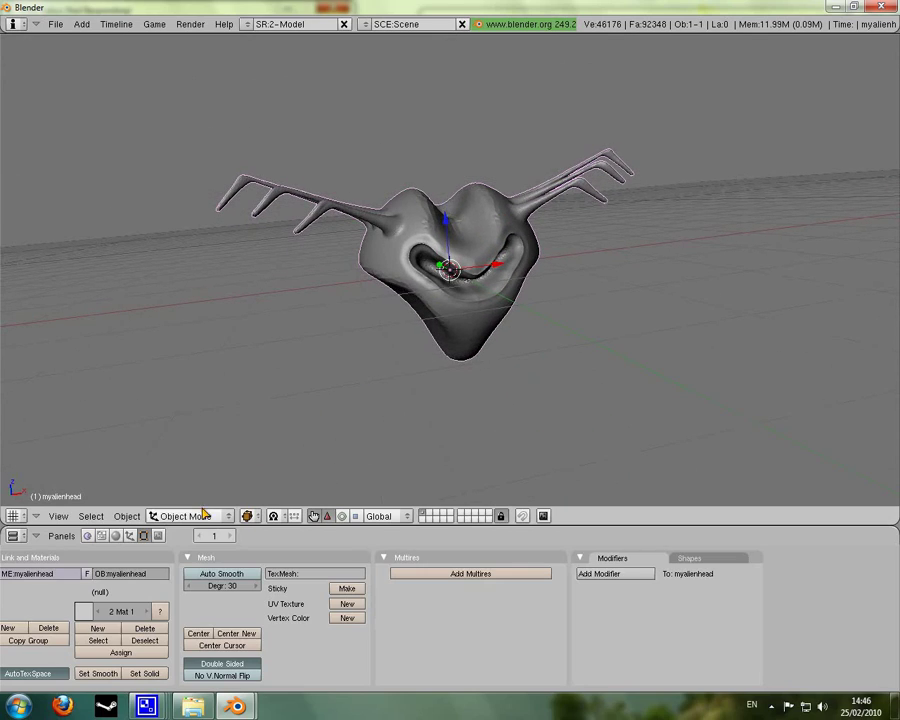
left_click(203, 513)
left_click(197, 487)
left_click(200, 512)
left_click(200, 504)
Add a Decimate modifier to the alien head
middle_click_drag(566, 374, 544, 394)
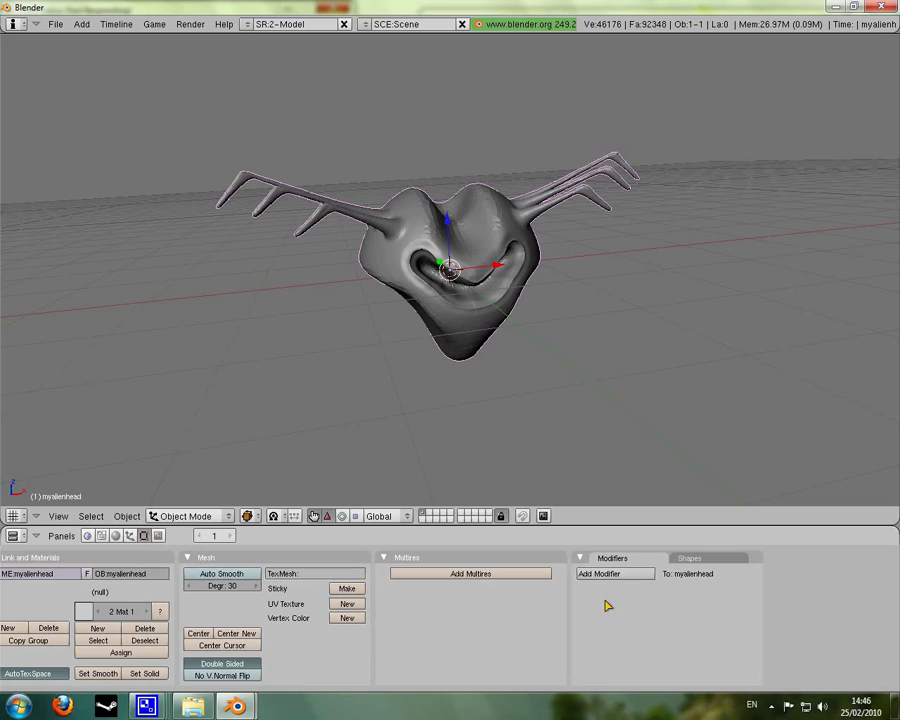
left_click(629, 577)
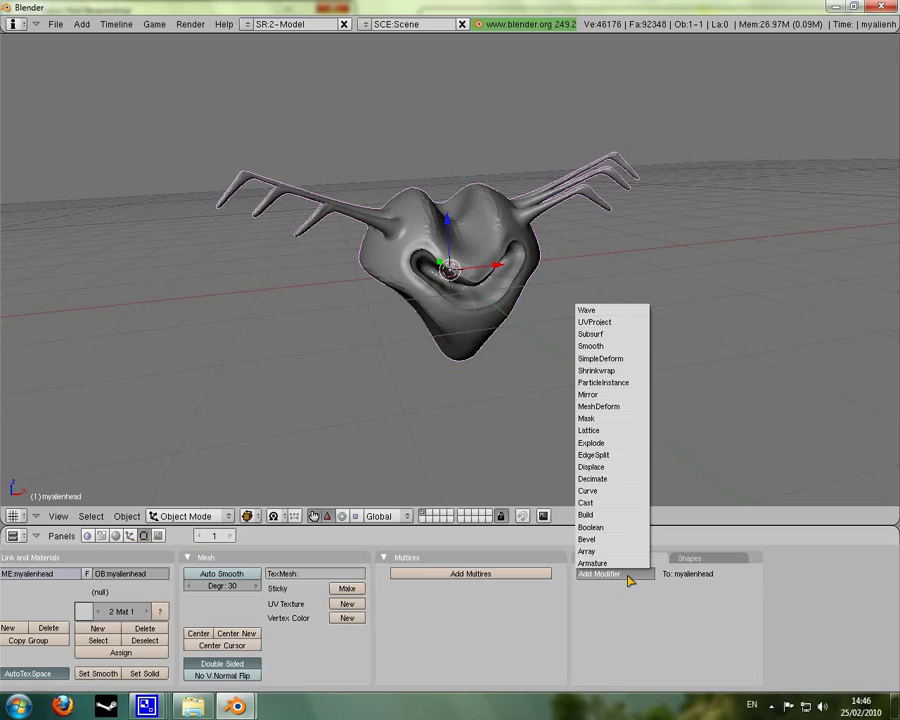
left_click(613, 479)
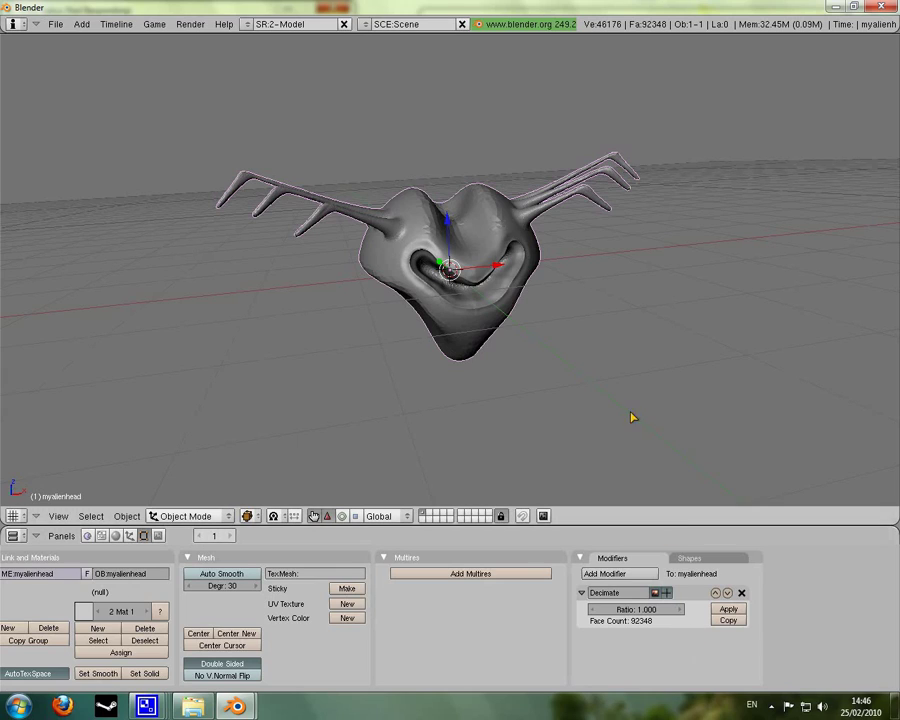
middle_click_drag(633, 418, 622, 344)
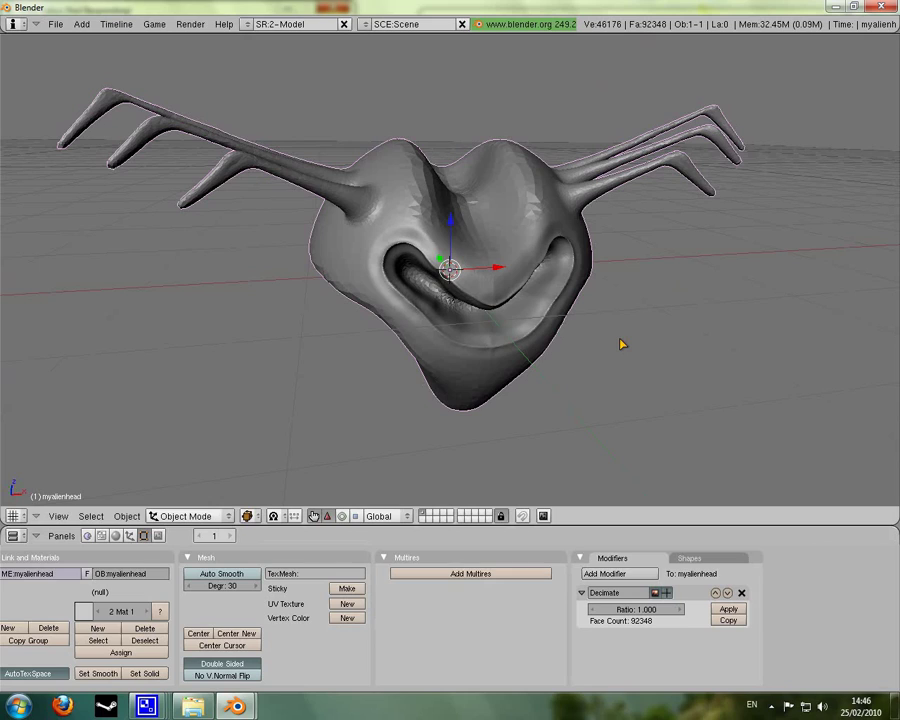
middle_click_drag(620, 349, 633, 299)
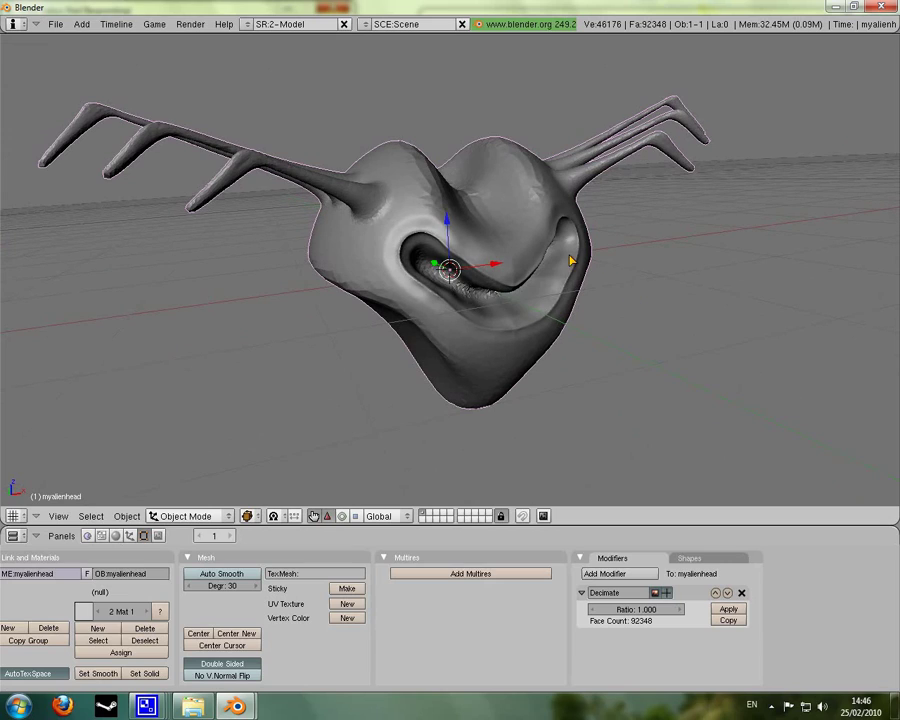
middle_click_drag(571, 262, 536, 275)
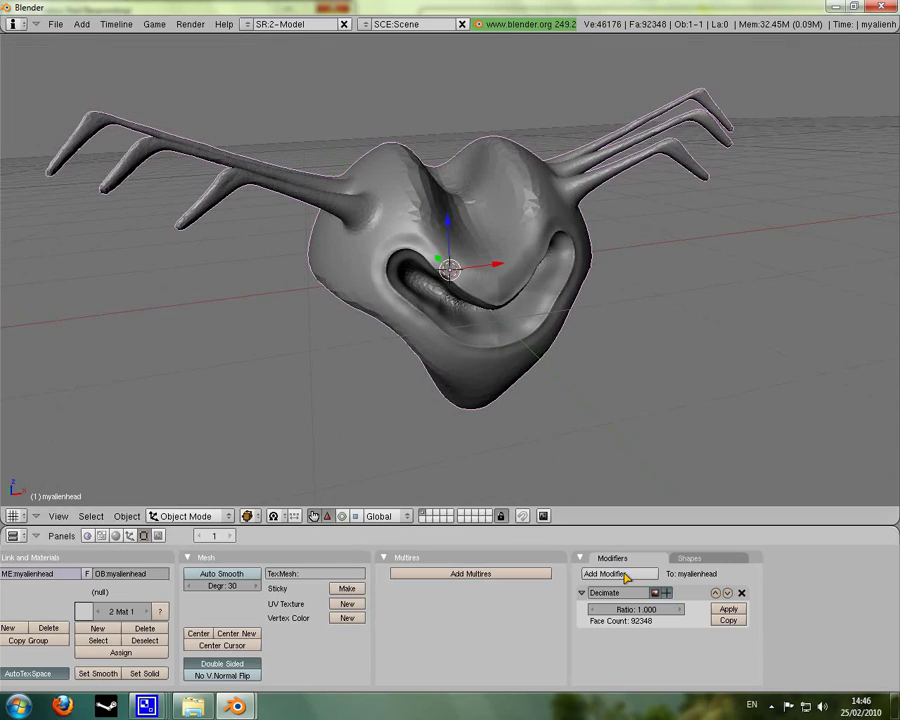
Reduce the Decimate ratio to 0.040 and apply the modifier to the head
left_click(657, 613)
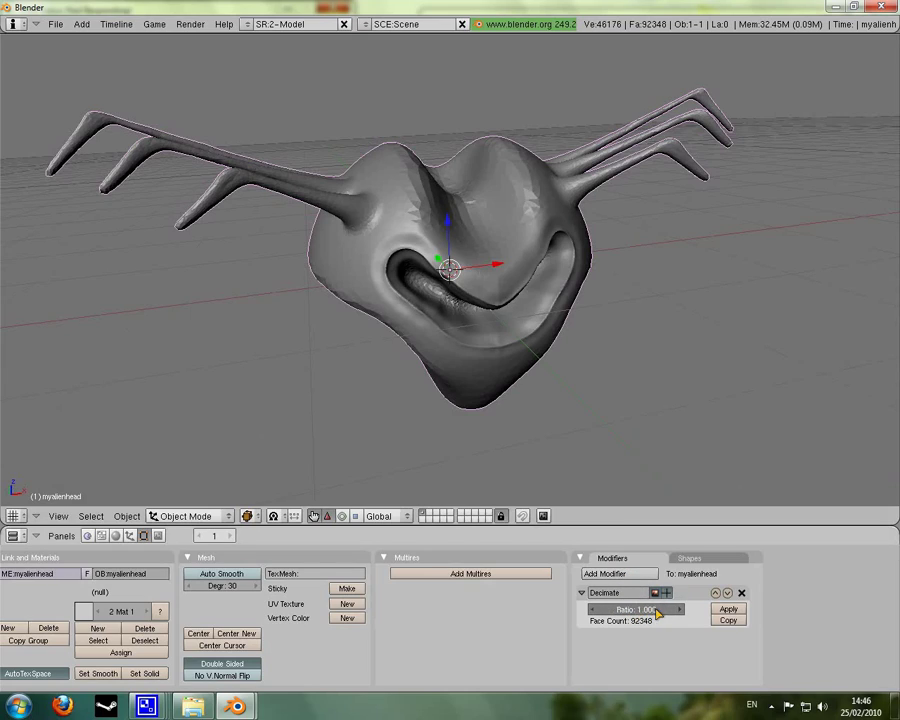
left_click_drag(657, 614, 390, 610)
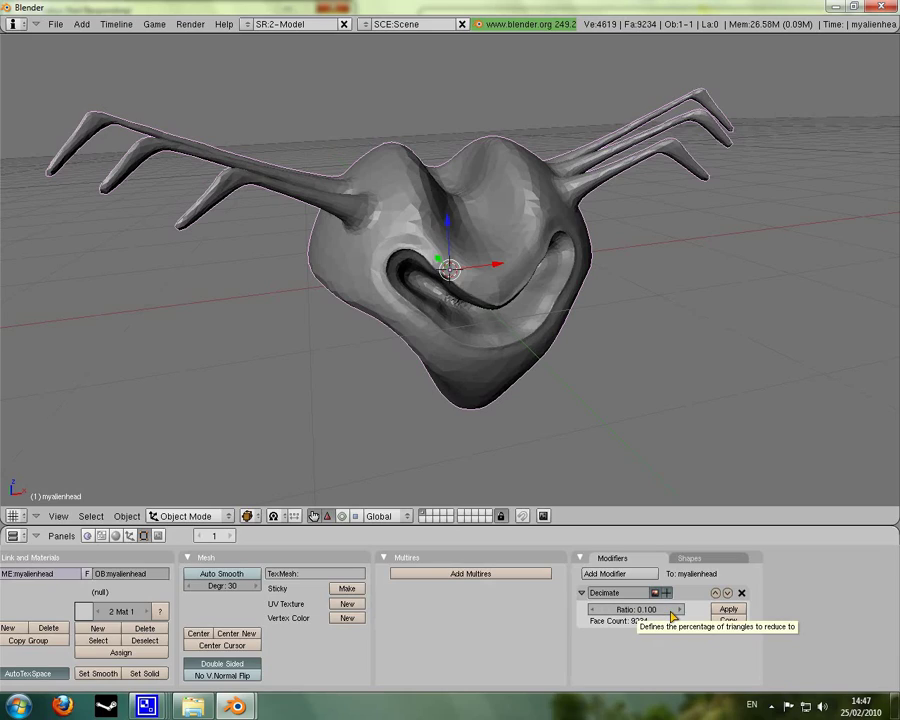
left_click_drag(672, 616, 654, 617)
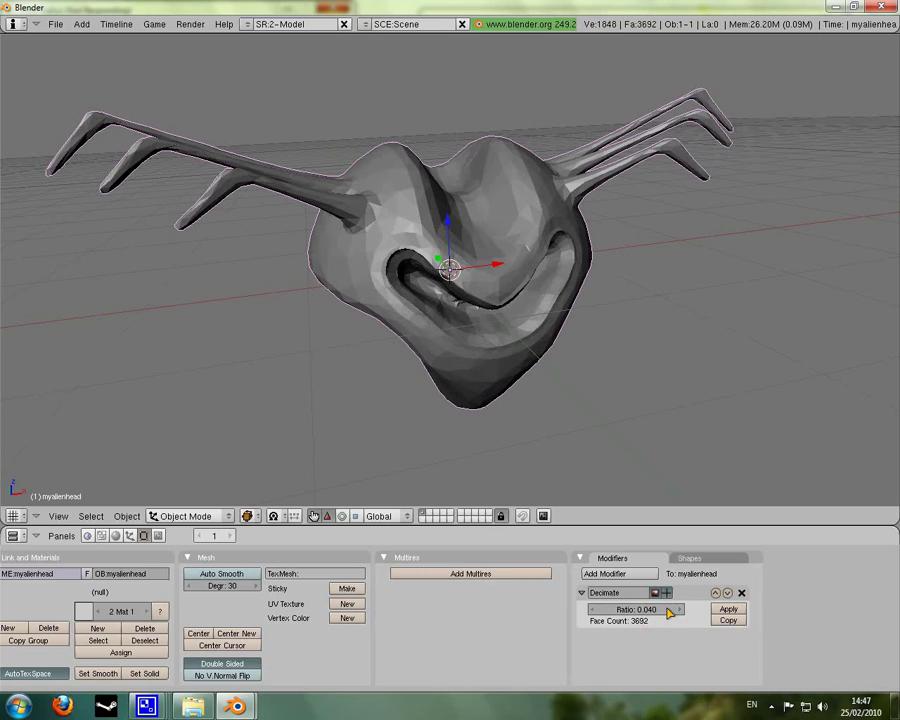
middle_click_drag(471, 396, 479, 388)
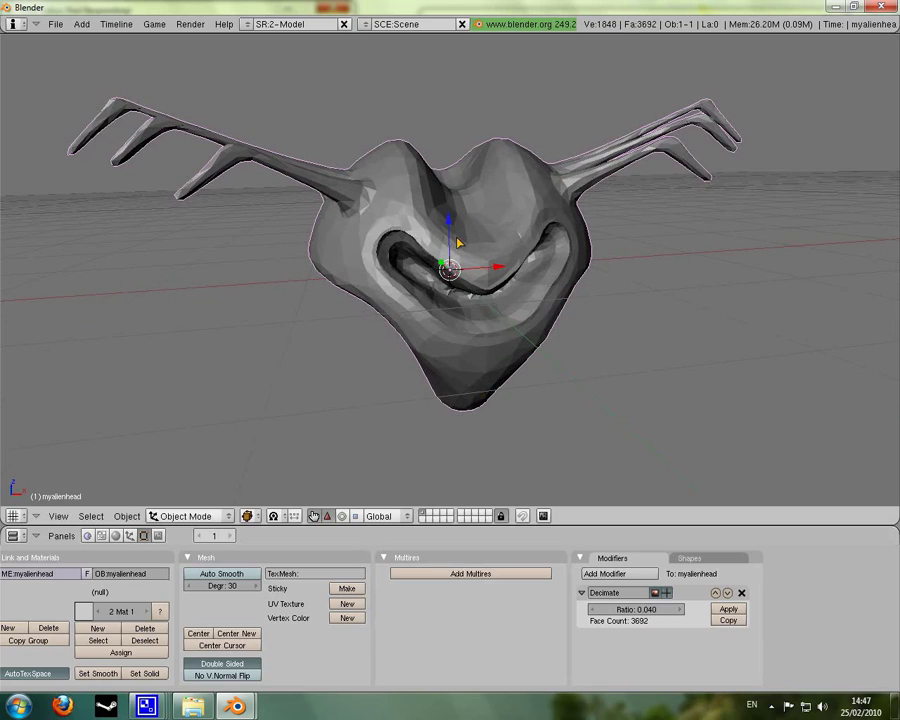
left_click(729, 612)
middle_click_drag(540, 420, 277, 215)
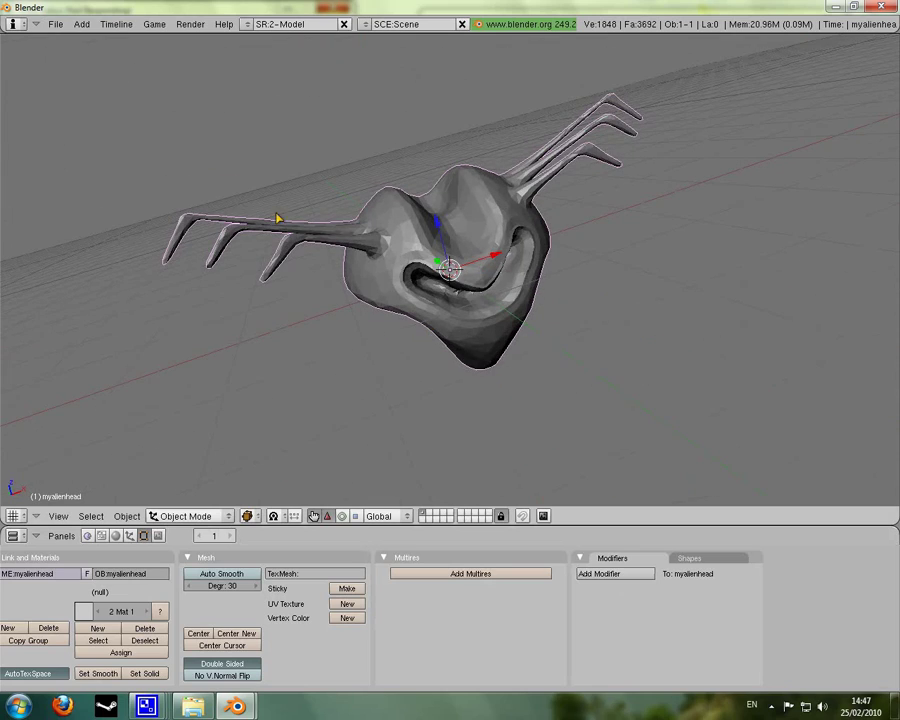
Start a Wavefront OBJ export of the reduced head and browse to the TUTORIAL folder on the Desktop
left_click(55, 24)
mouse_move(110, 281)
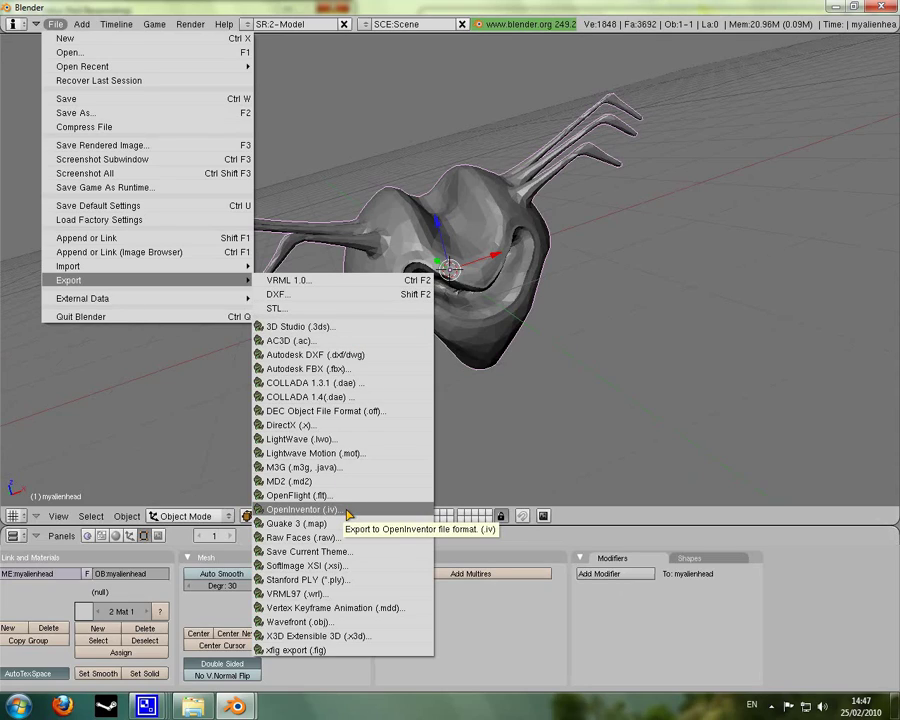
left_click(341, 624)
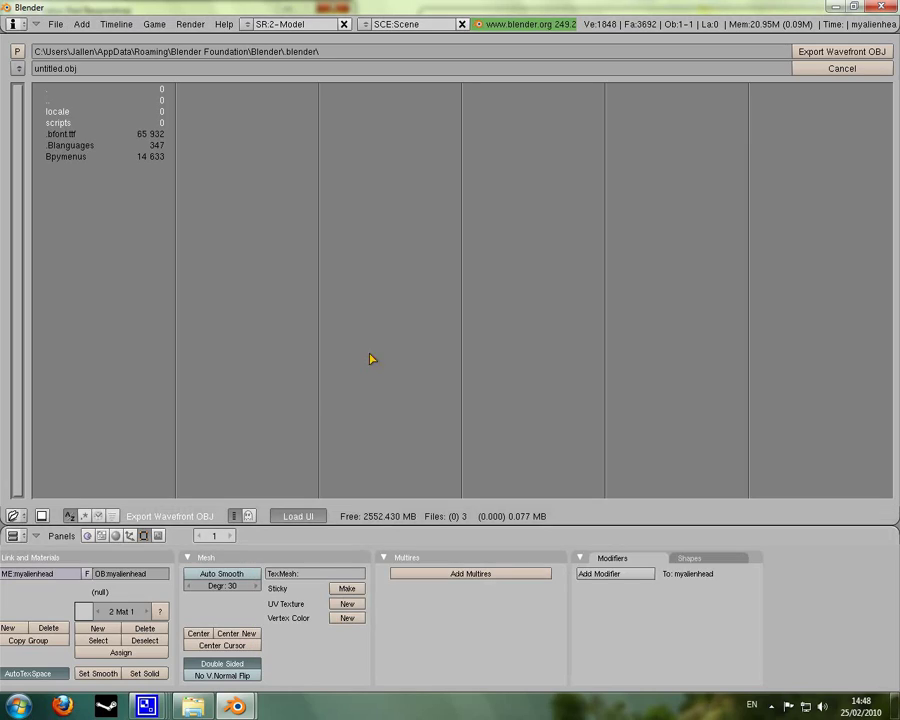
left_click(17, 51)
left_click(17, 51)
left_click(17, 51)
left_click(17, 51)
left_click(17, 51)
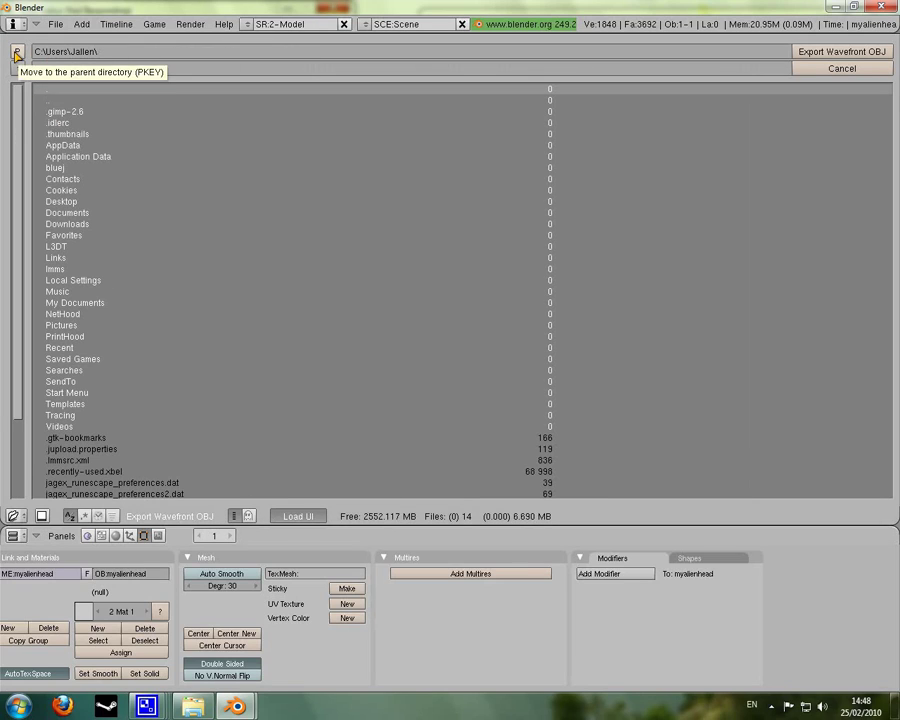
left_click(62, 202)
left_click(84, 124)
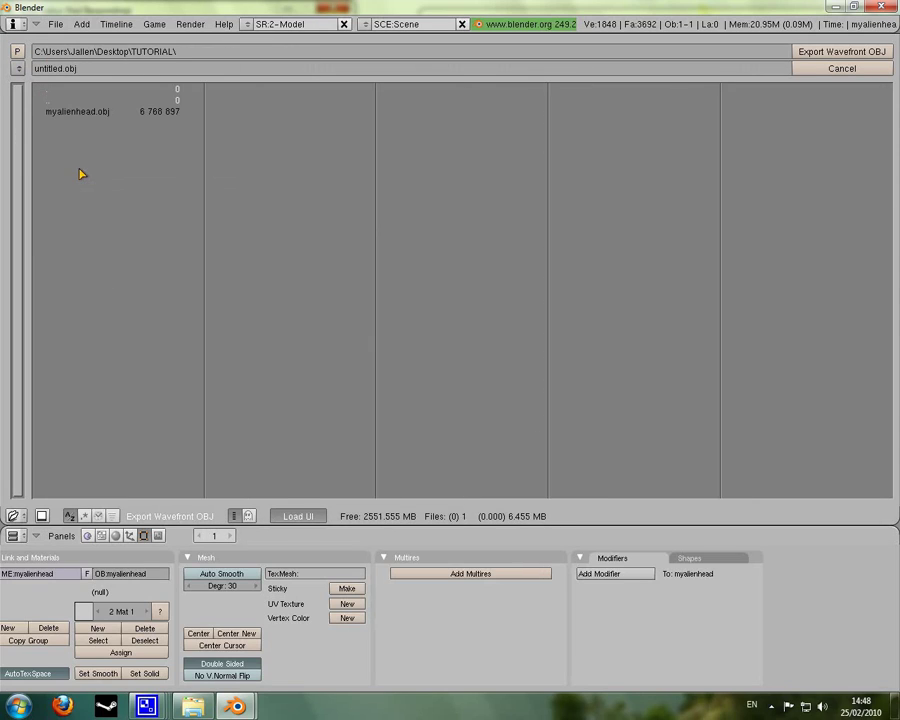
left_click(66, 100)
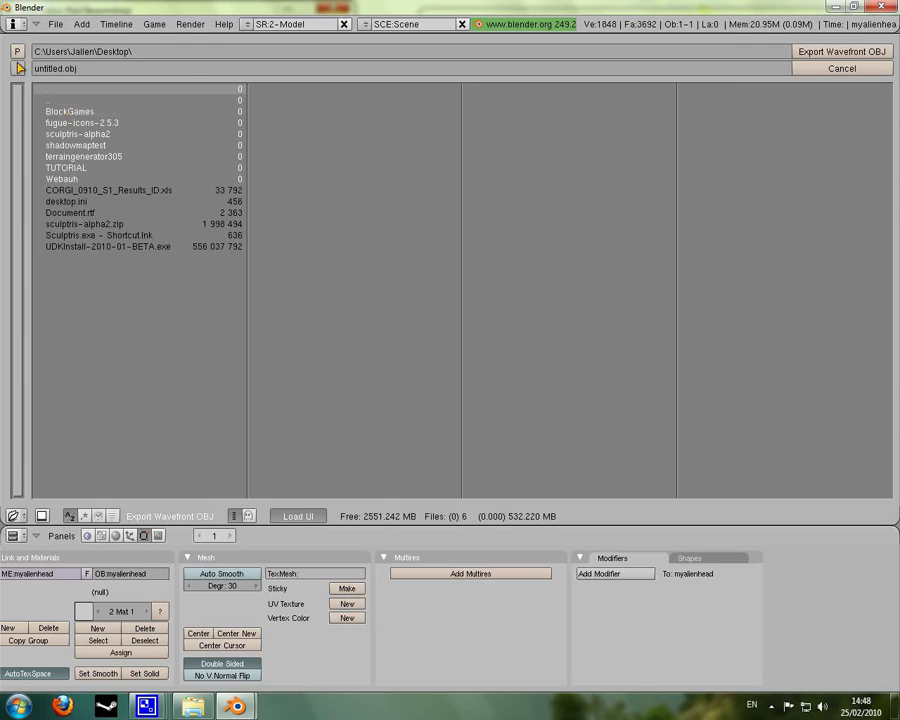
left_click(17, 52)
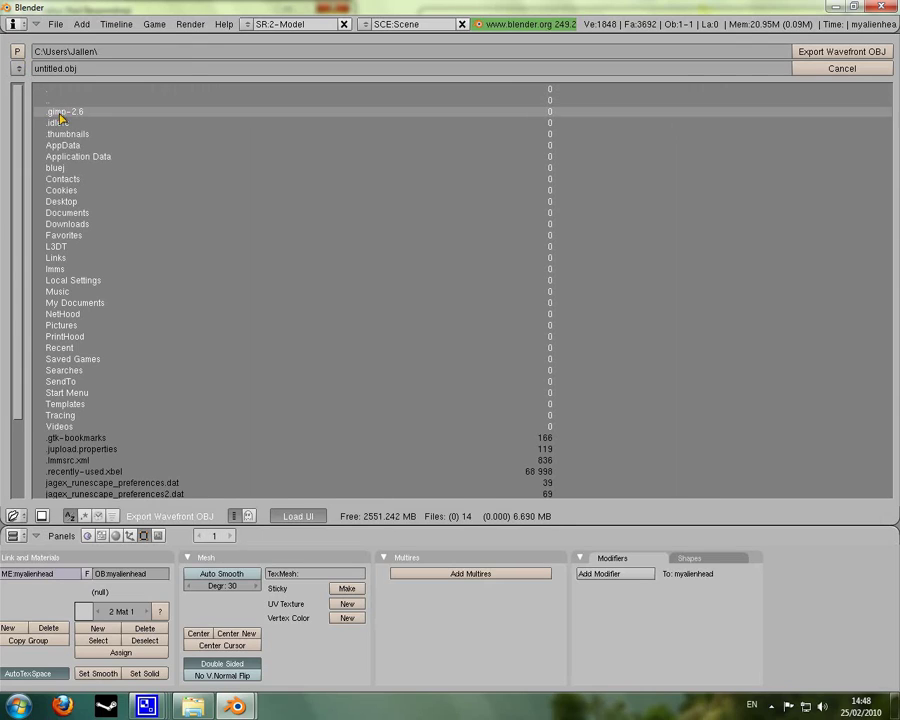
left_click(62, 201)
left_click(60, 124)
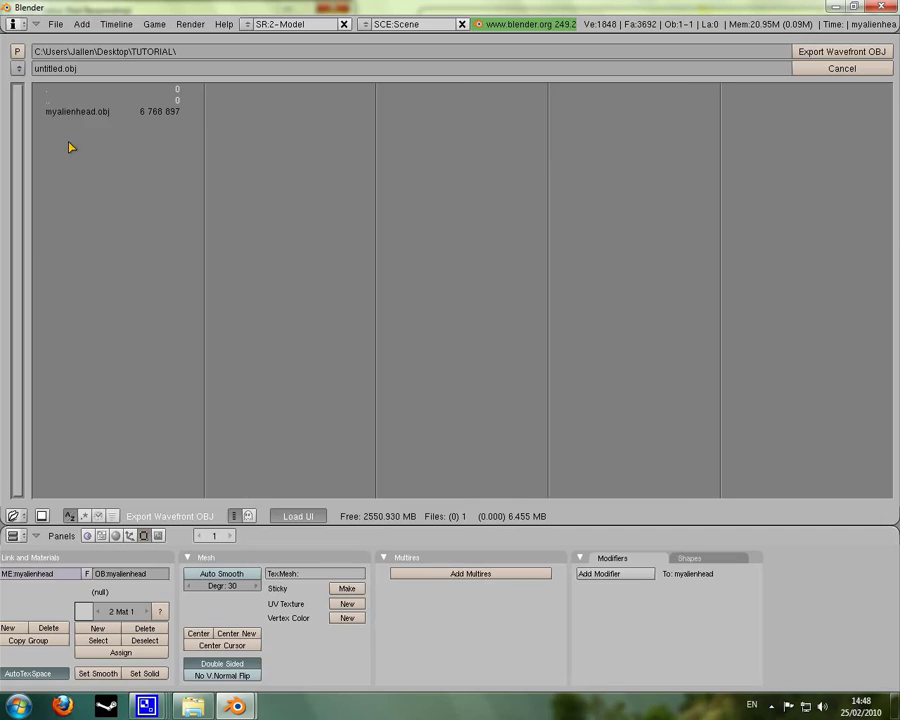
Name the export file myalienheadsimples.obj and export the selected head with the default options
left_click(77, 111)
left_click(80, 70)
left_click(85, 69)
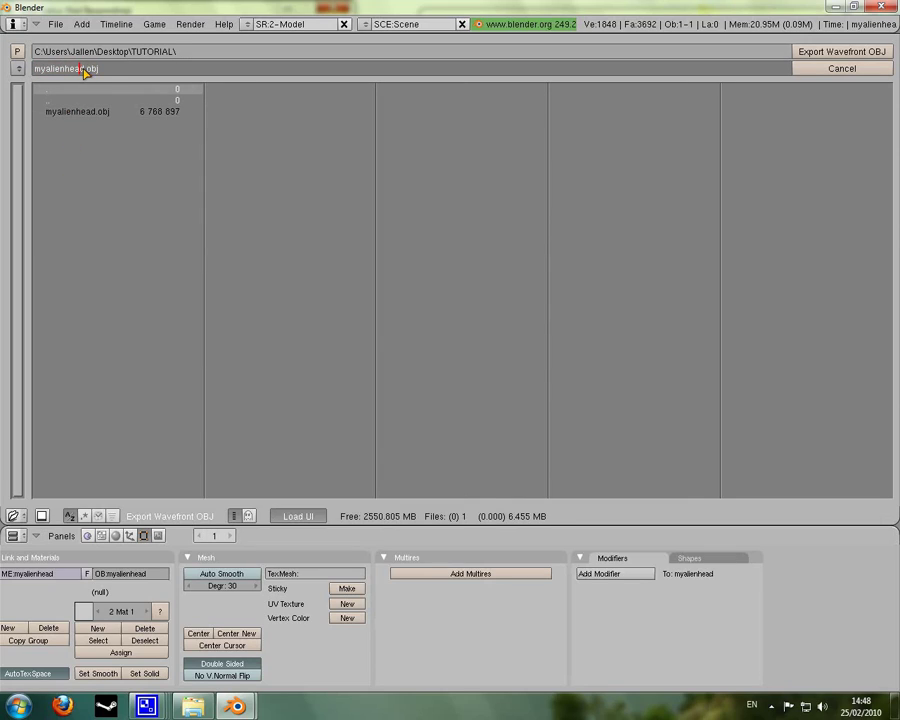
left_click(85, 69)
type("simples")
left_click(838, 53)
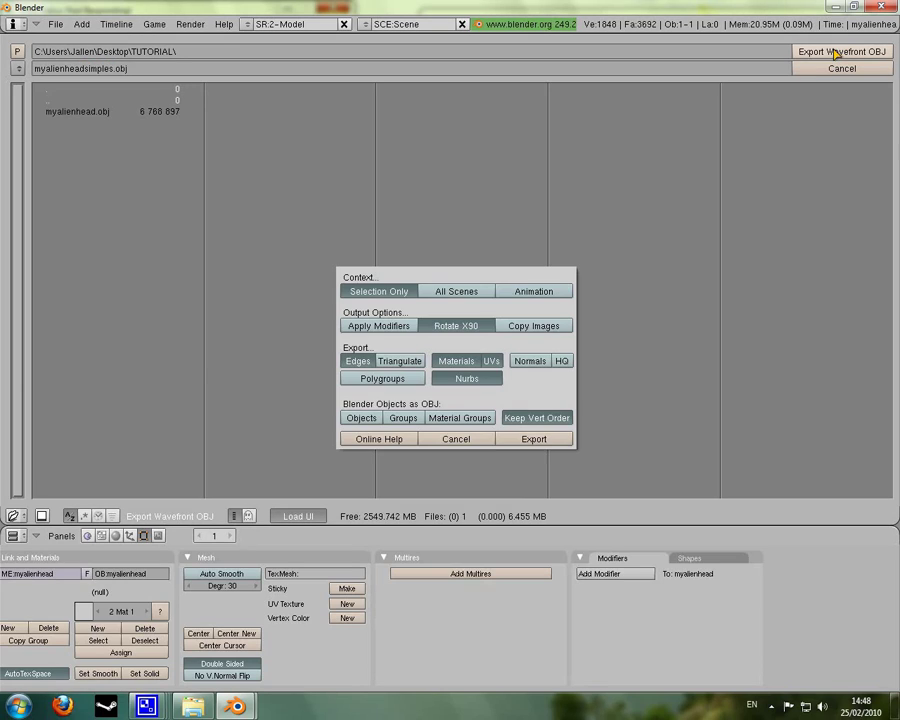
left_click(535, 444)
Quit Blender and widen the TUTORIAL folder window to show the exported files' sizes
middle_click_drag(373, 267, 383, 205)
left_click(880, 6)
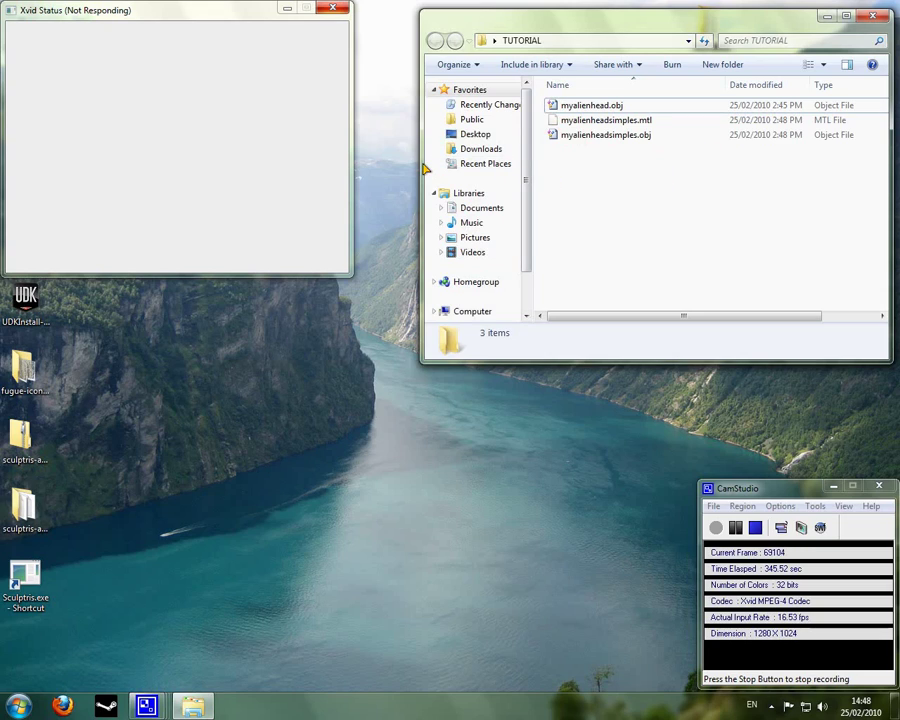
left_click_drag(422, 169, 370, 169)
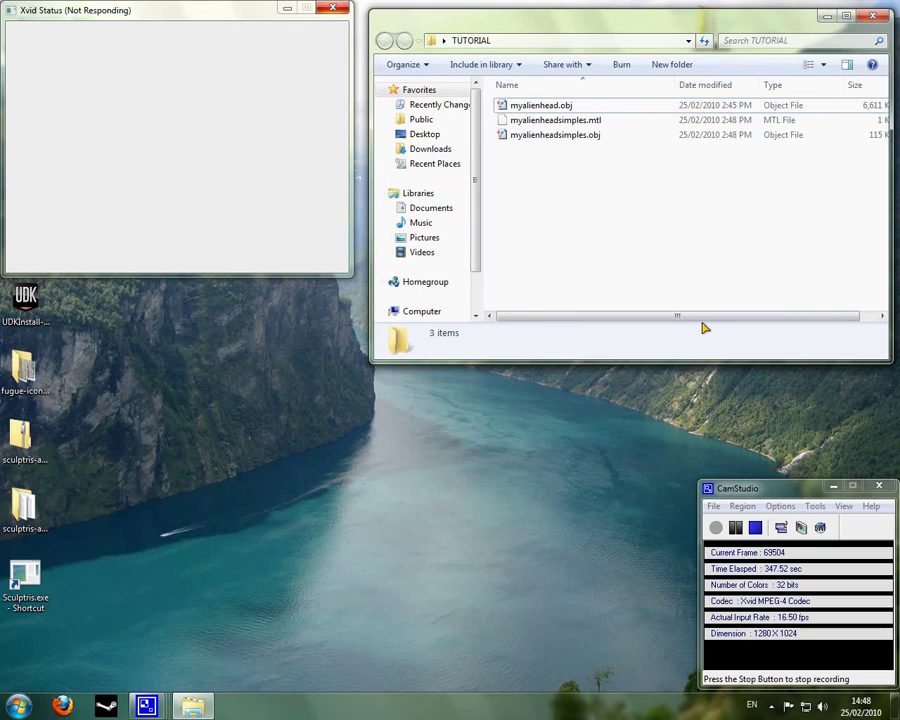
Compare the file sizes of myalienhead.obj and myalienheadsimples.obj in the TUTORIAL folder
left_click_drag(704, 318, 735, 317)
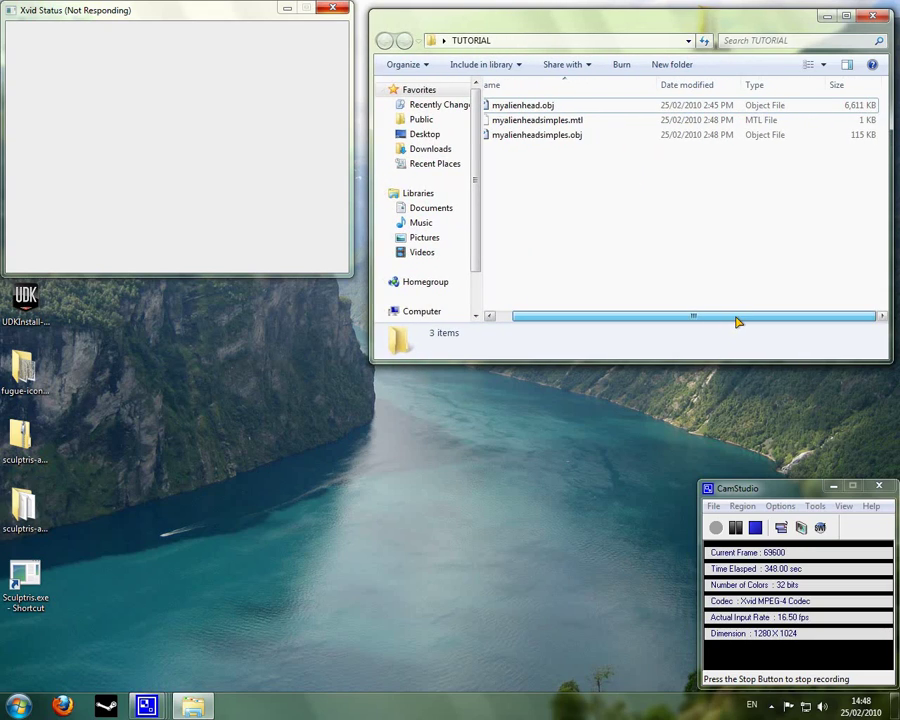
left_click(813, 106)
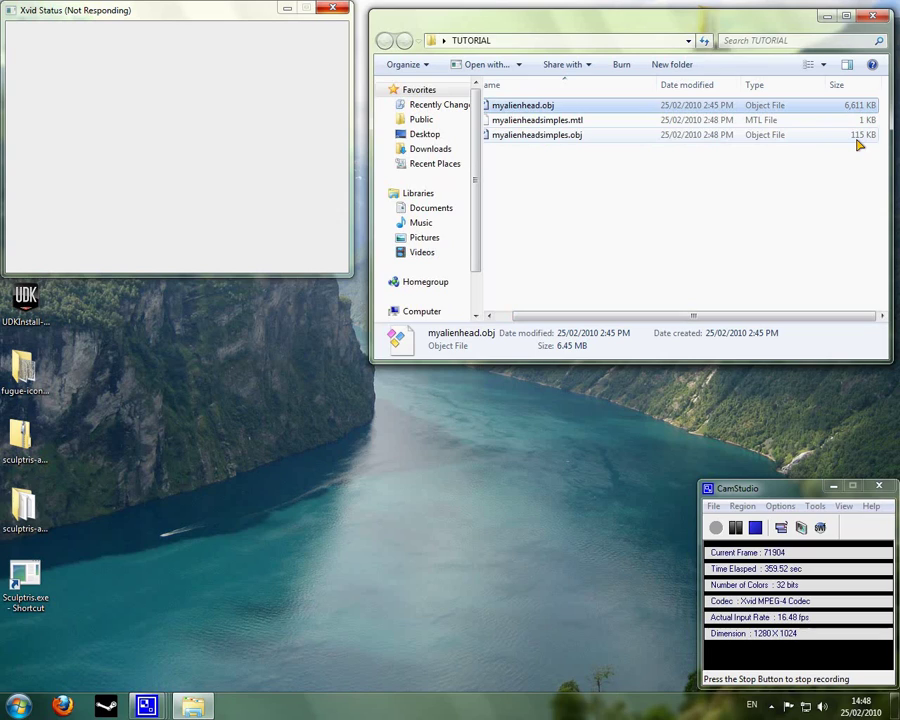
left_click(856, 150)
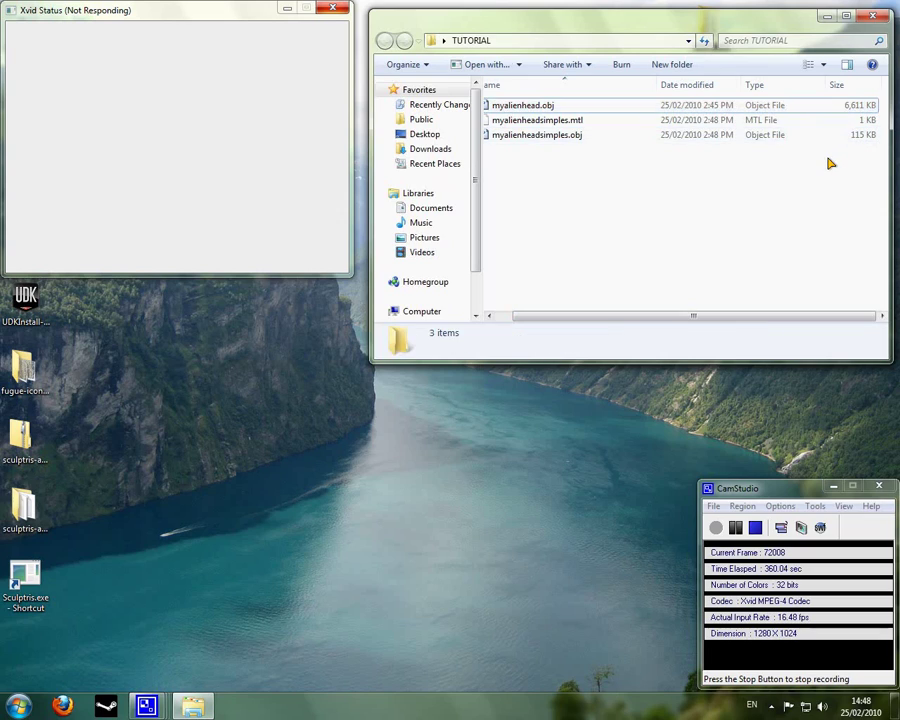
Launch Sculptris from the desktop and import myalienheadsimples.obj from the TUTORIAL folder
double_click(44, 577)
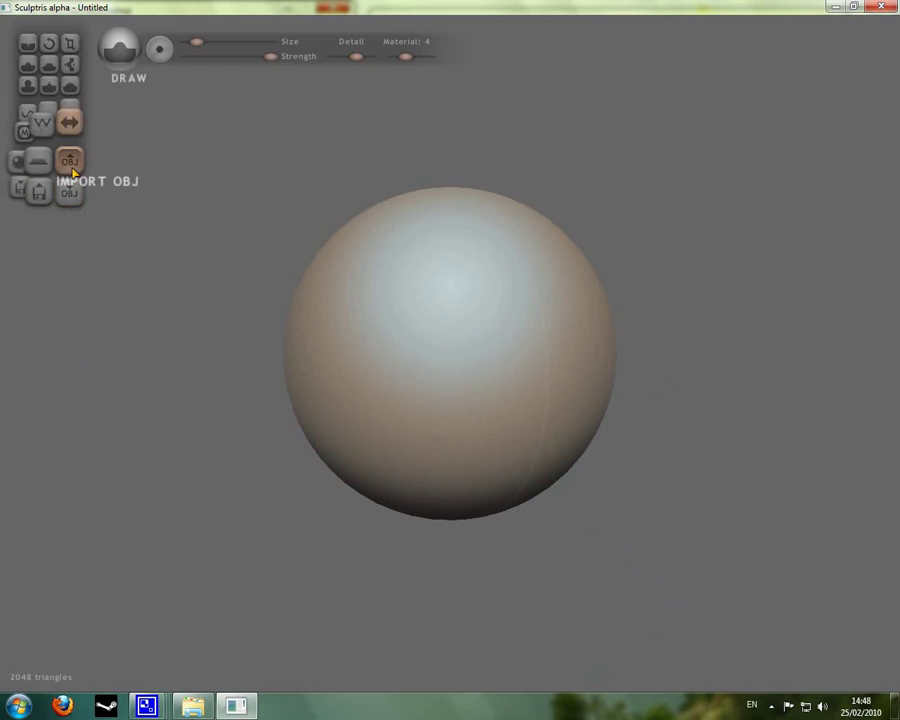
left_click(69, 162)
left_click(188, 127)
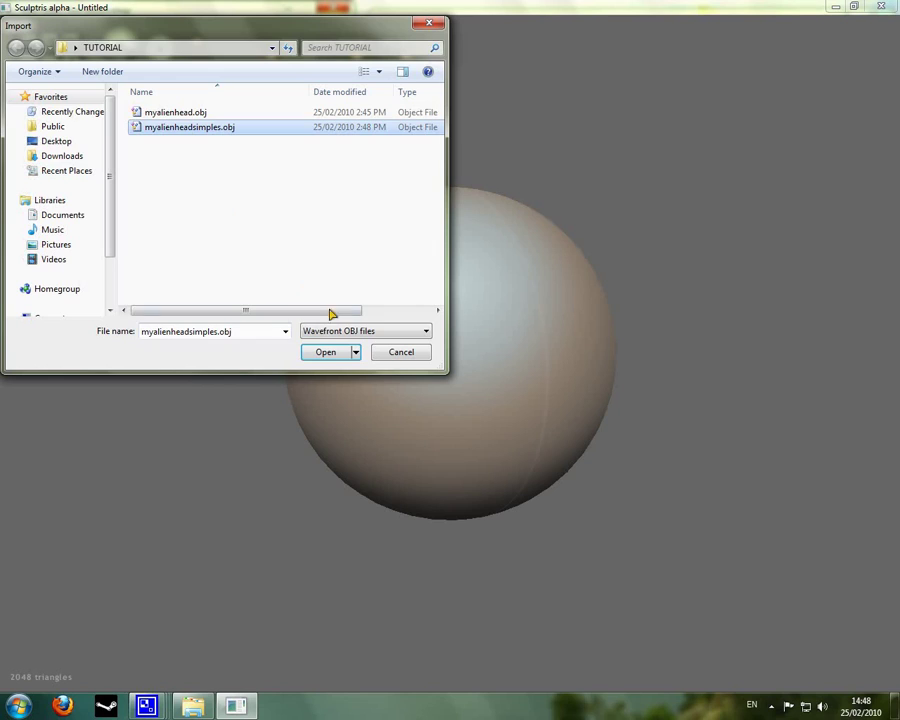
left_click(323, 354)
Examine the reduced head's surface from several angles and check its polygon wireframe
middle_click_drag(443, 342, 469, 410)
scroll(497, 418, "up", 5)
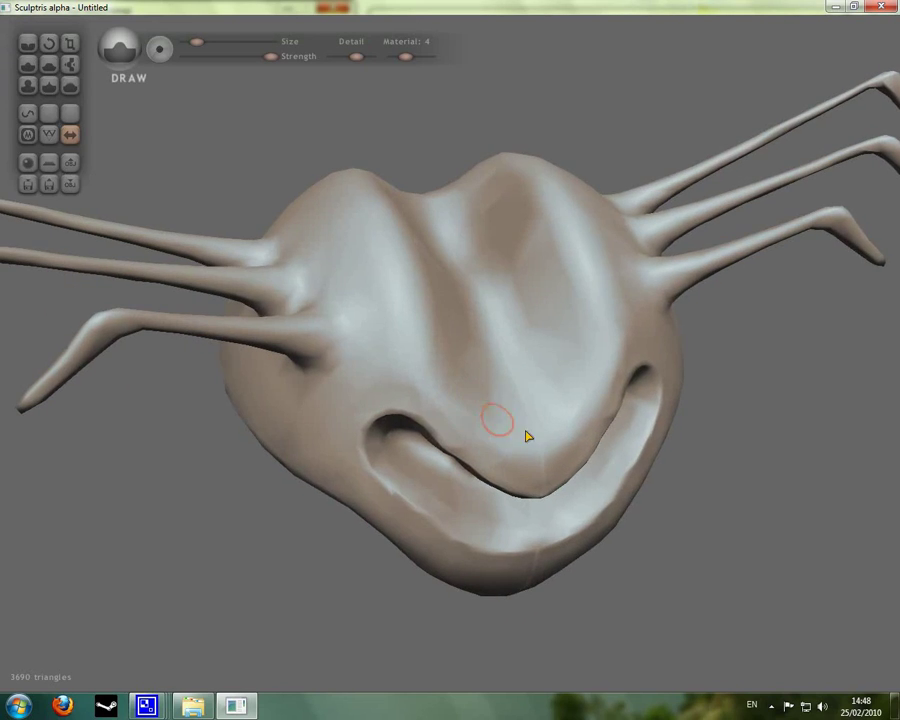
middle_click_drag(560, 430, 514, 340)
right_click_drag(515, 343, 438, 372)
key("w")
scroll(368, 300, "down", 3)
key("w")
right_click_drag(546, 442, 172, 252)
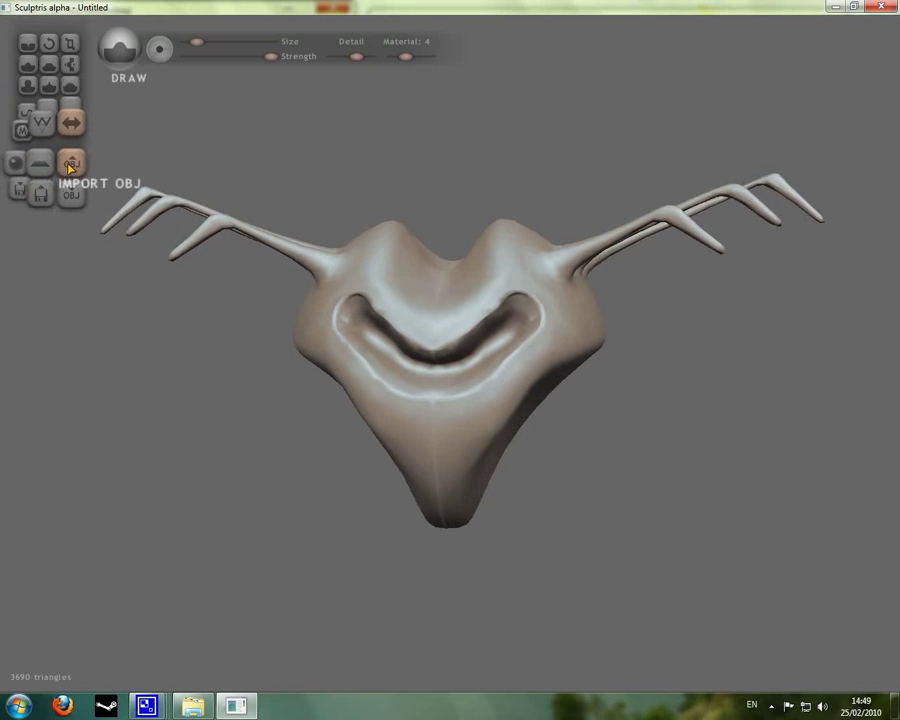
right_click_drag(460, 305, 446, 307)
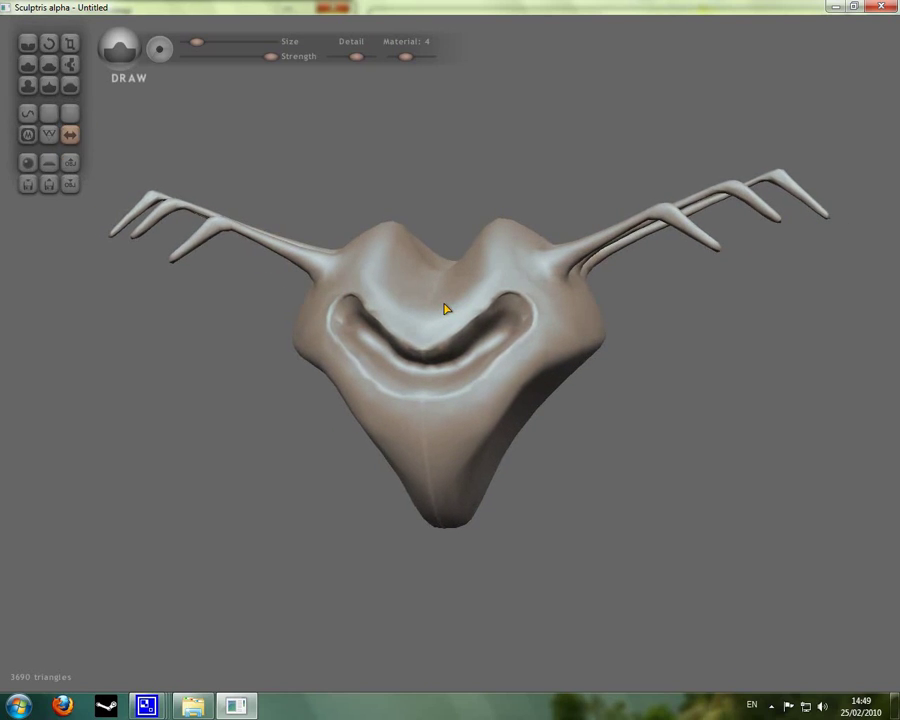
Import the original myalienhead.obj and inspect its surface detail for comparison with the reduced head
left_click(72, 168)
left_click_drag(194, 34, 201, 633)
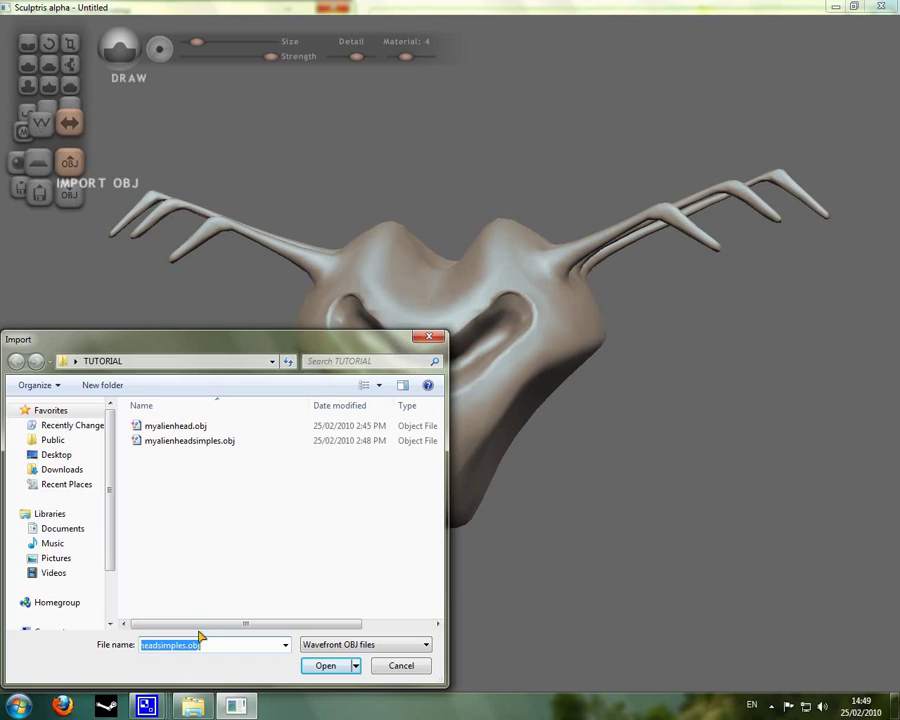
left_click(165, 427)
left_click(327, 667)
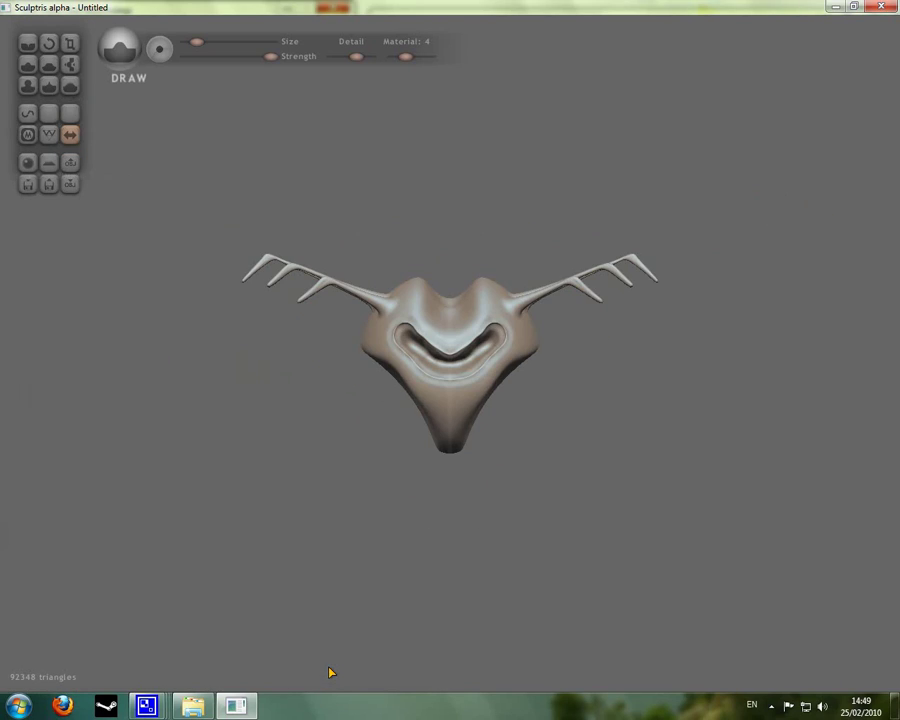
scroll(468, 514, "up", 3)
middle_click_drag(468, 514, 427, 508)
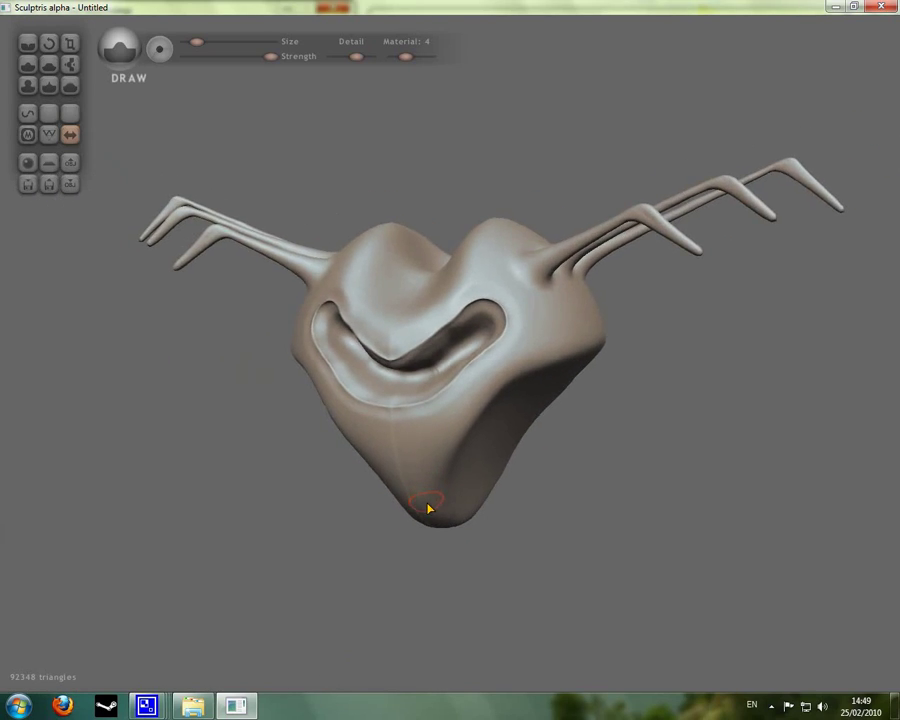
right_click_drag(380, 335, 420, 372)
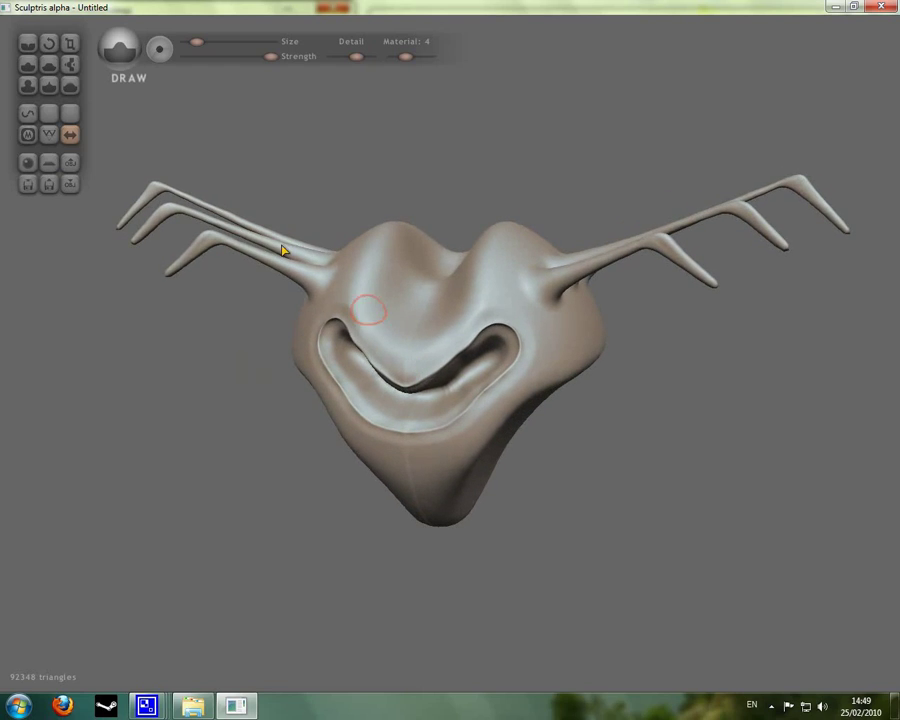
Import myalienheadsimples.obj again in place of the original high-detail head
left_click(72, 172)
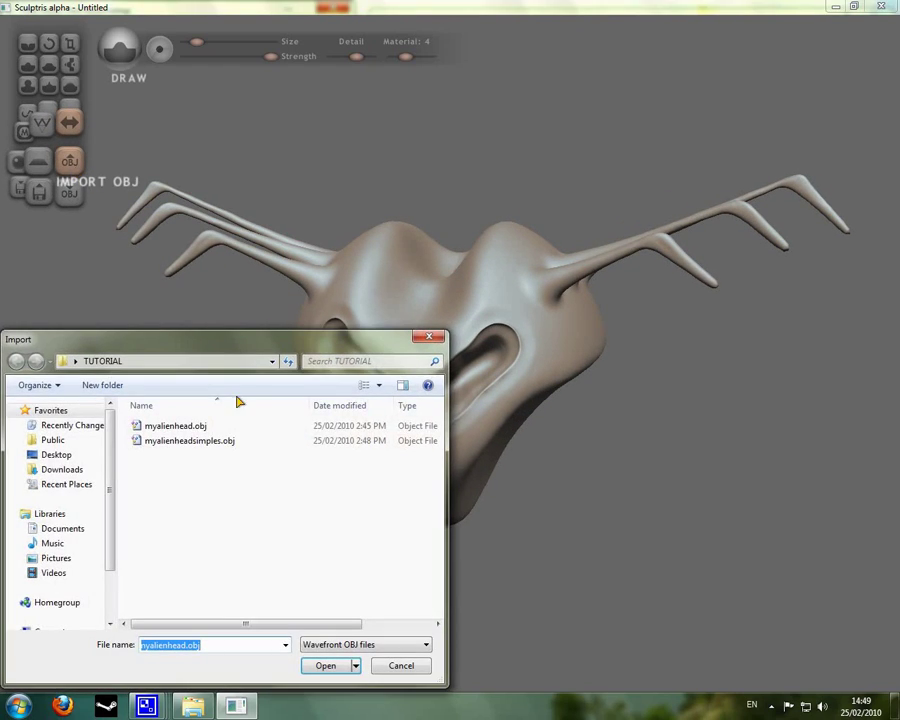
left_click(177, 441)
left_click(320, 664)
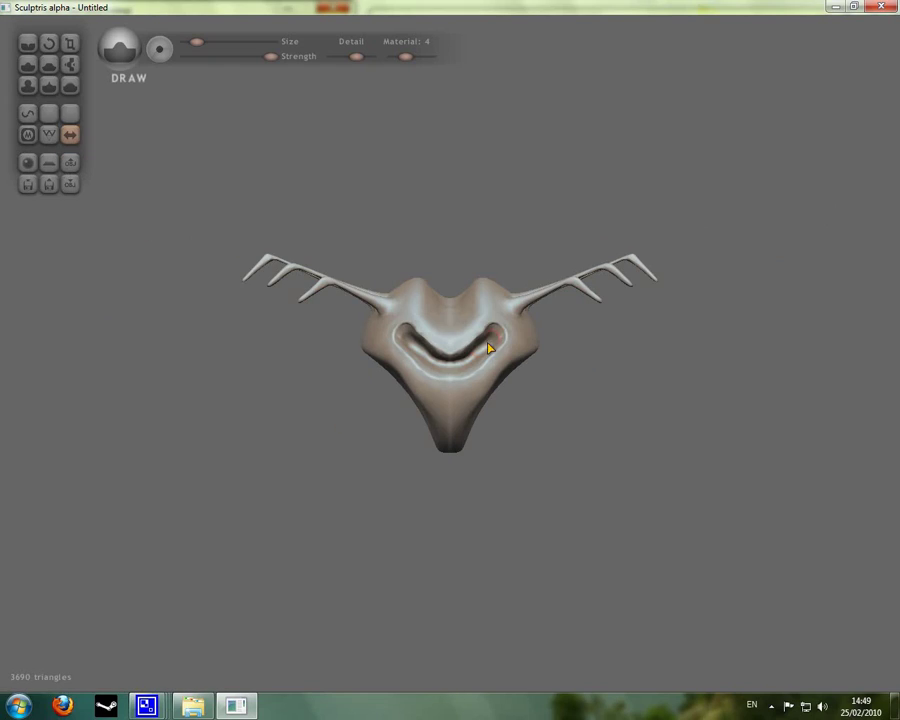
Inspect the reduced head's mouth, brow and side spikes from the front and both sides
mouse_move(488, 346)
right_mouse_down()
mouse_move(440, 386)
mouse_move(395, 403)
mouse_move(418, 207)
mouse_move(405, 375)
mouse_move(391, 377)
mouse_move(398, 346)
right_mouse_up()
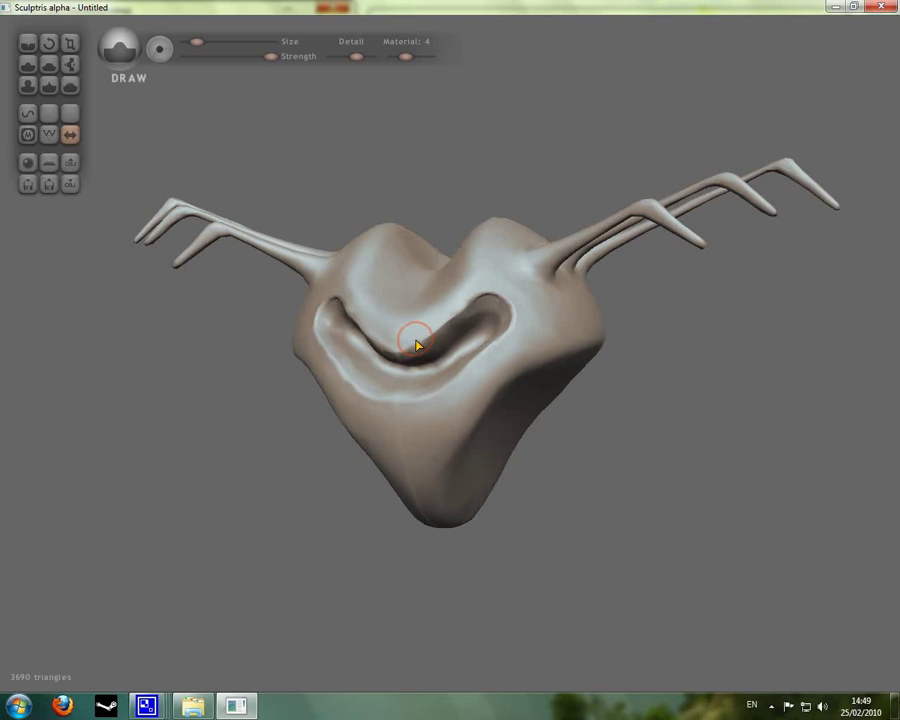
mouse_move(402, 354)
right_mouse_down()
mouse_move(556, 372)
mouse_move(585, 426)
mouse_move(412, 434)
mouse_move(333, 317)
mouse_move(410, 376)
right_mouse_up()
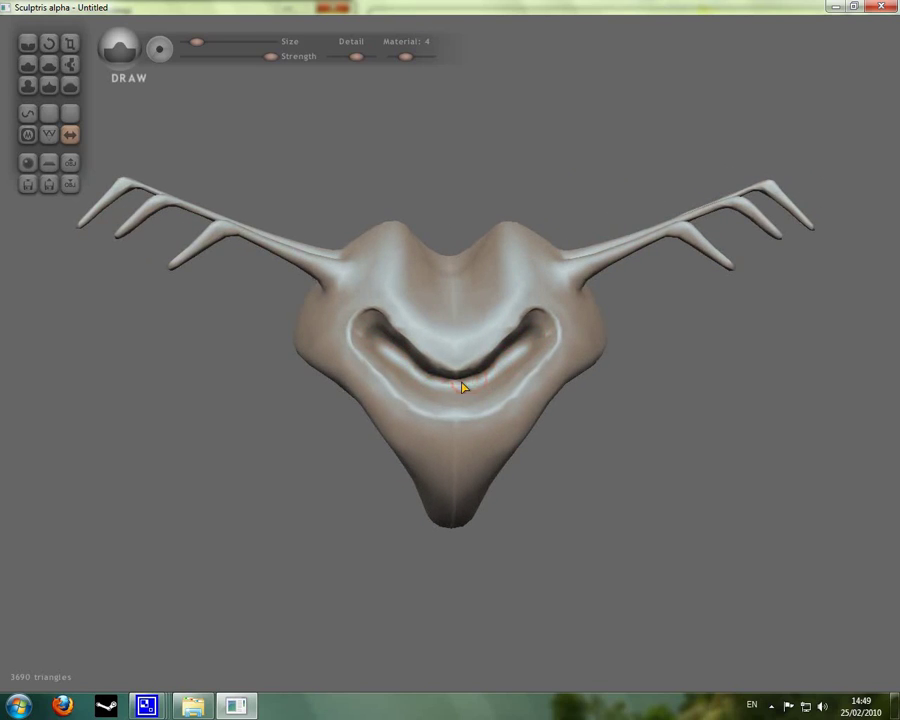
right_click_drag(460, 453, 426, 287)
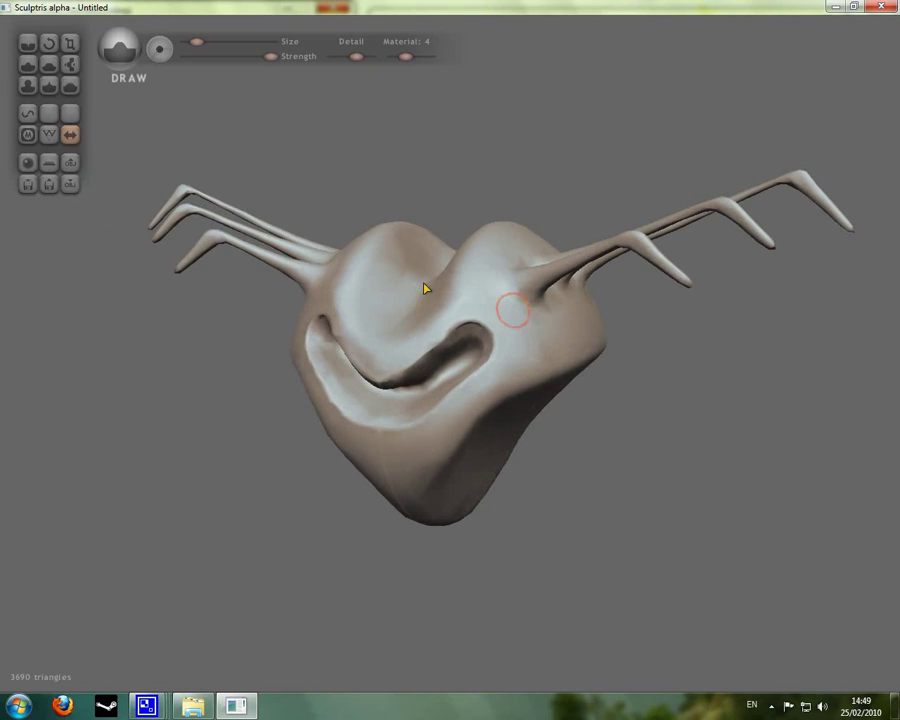
right_click_drag(478, 334, 530, 307)
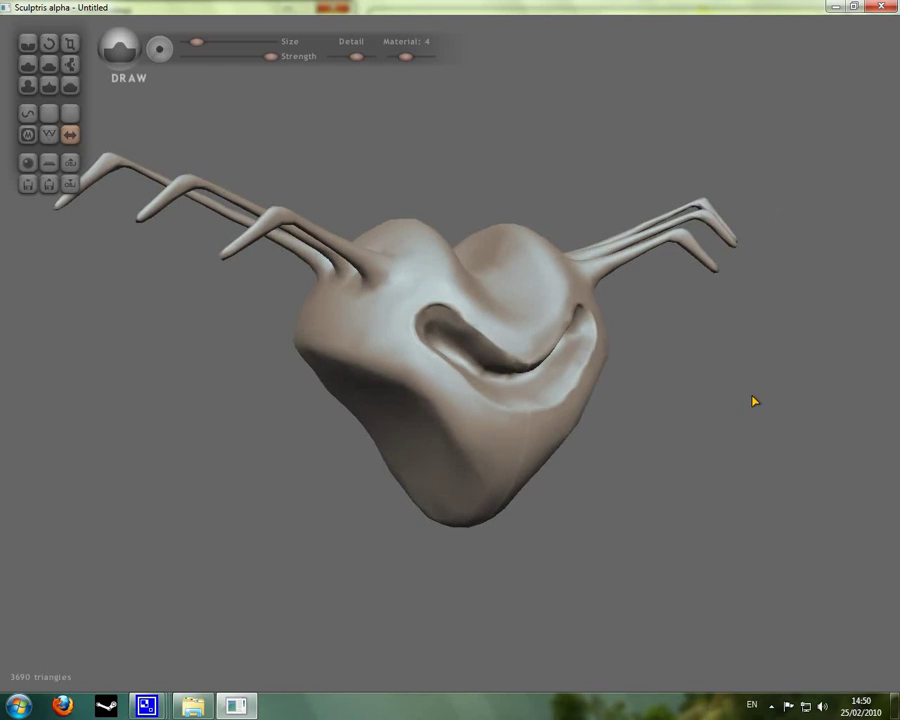
right_click_drag(751, 396, 716, 352)
right_click_drag(261, 245, 269, 285)
right_click_drag(645, 397, 560, 370)
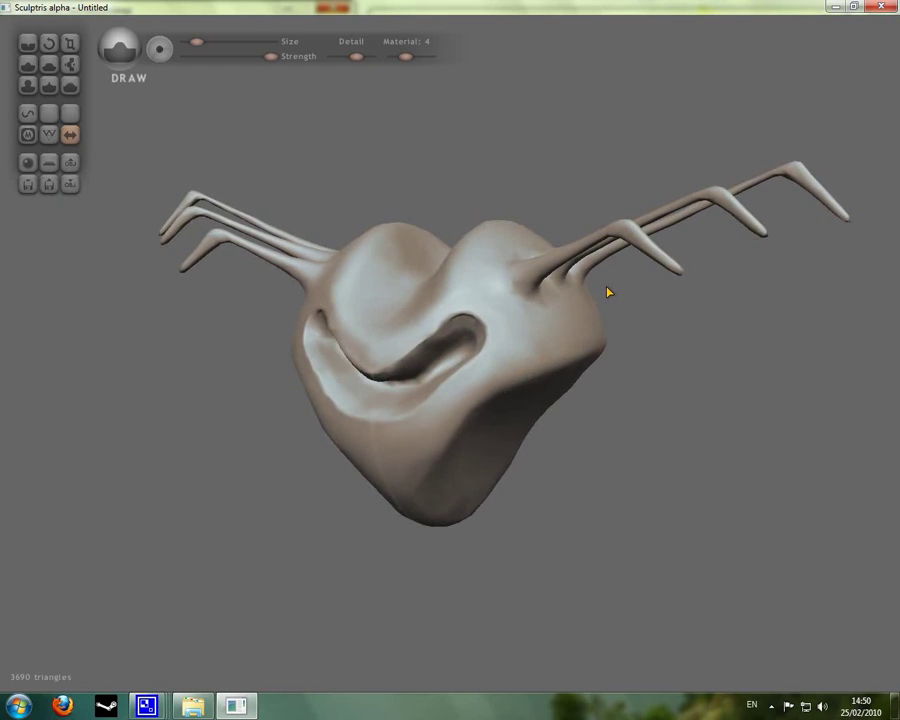